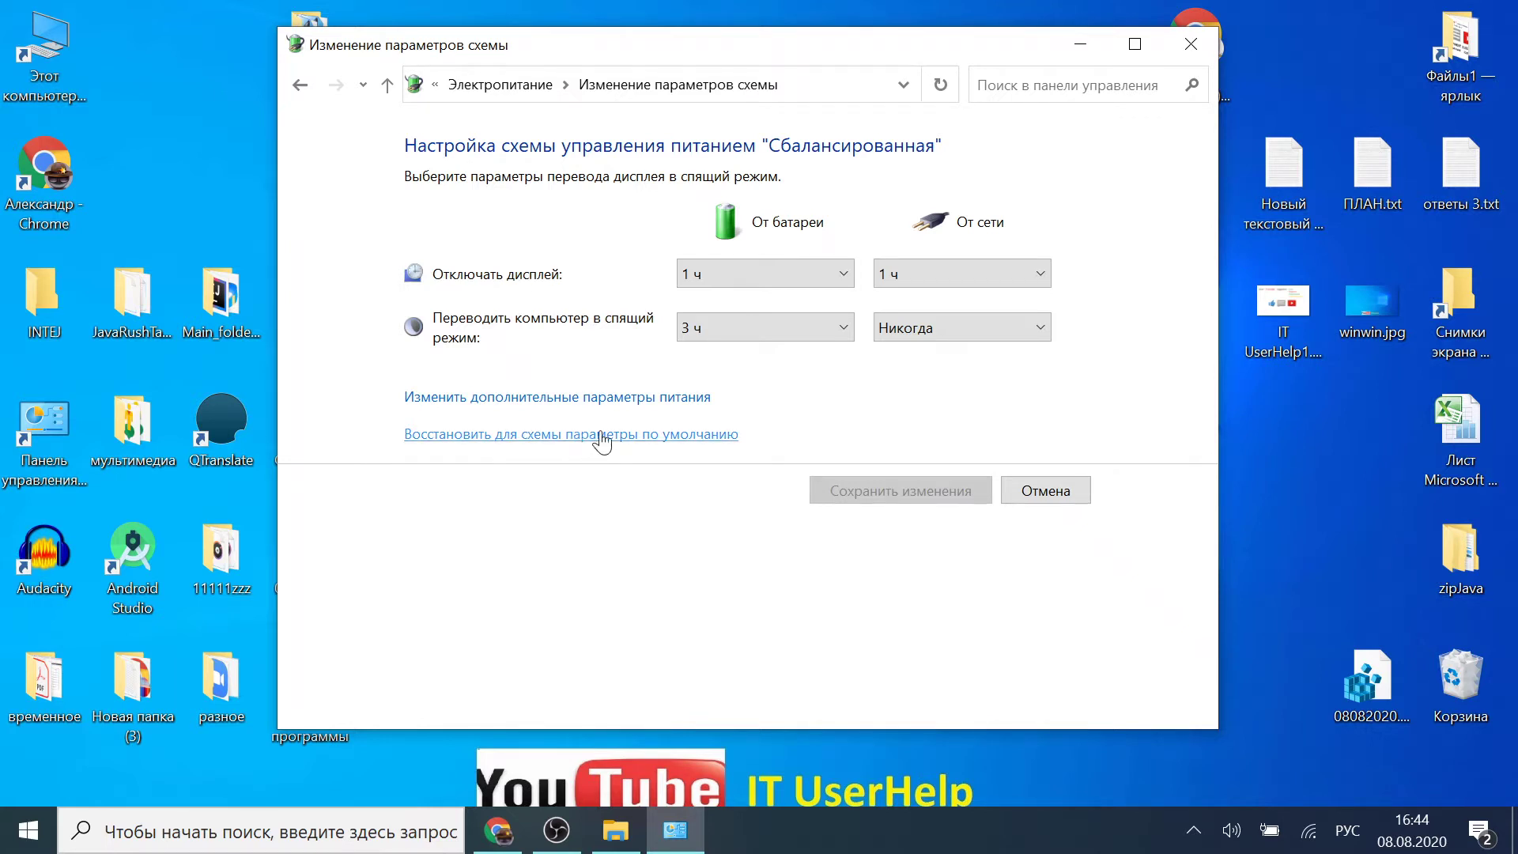
Close the power plan settings window and open the Windows Settings home page
{"action": "left_click", "coordinate": [1189, 45]}
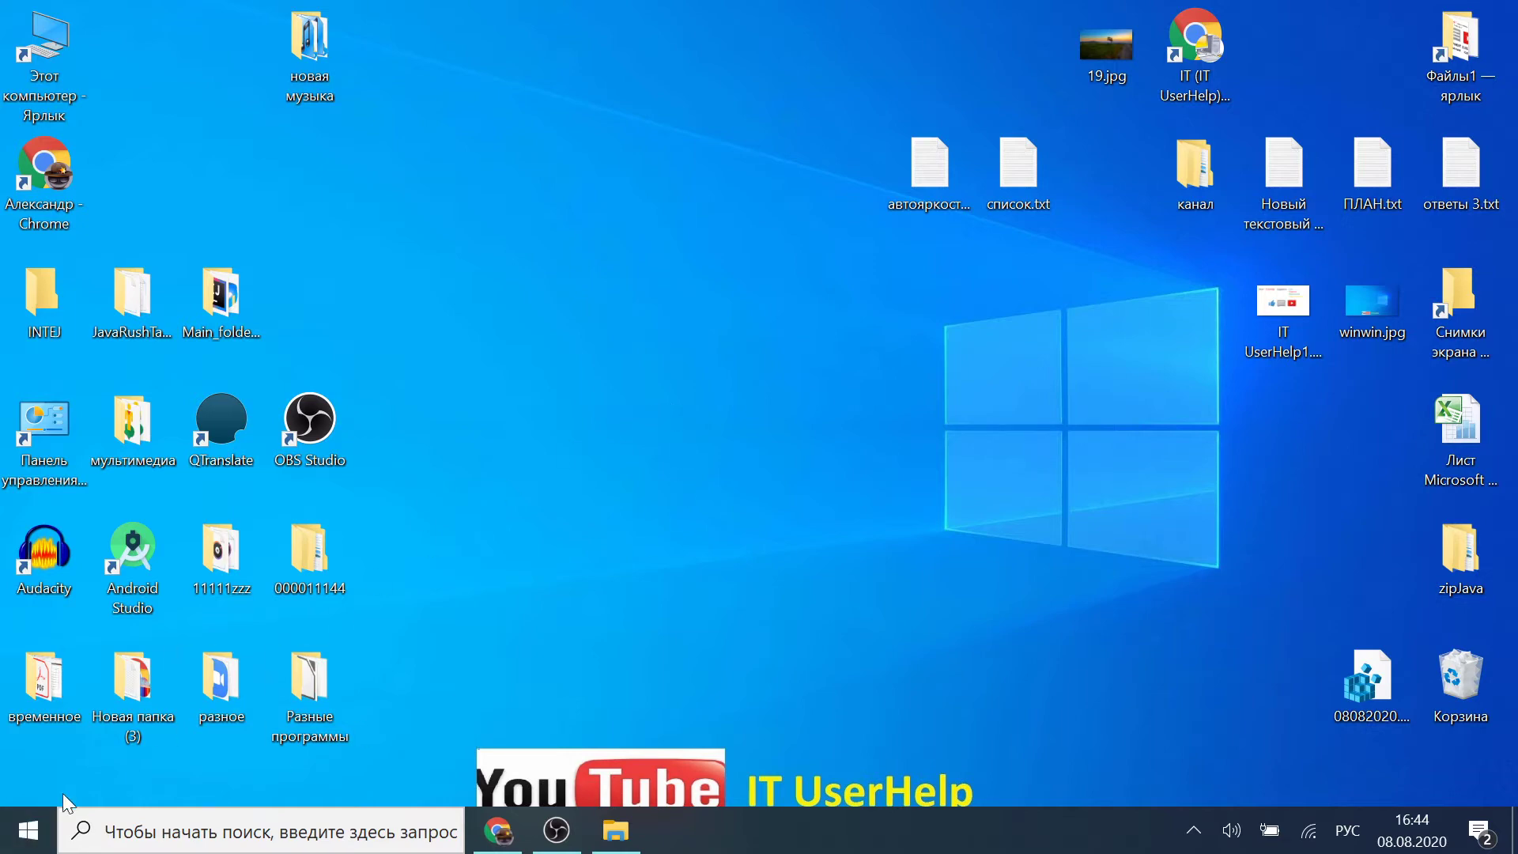
{"action": "left_click", "coordinate": [28, 829]}
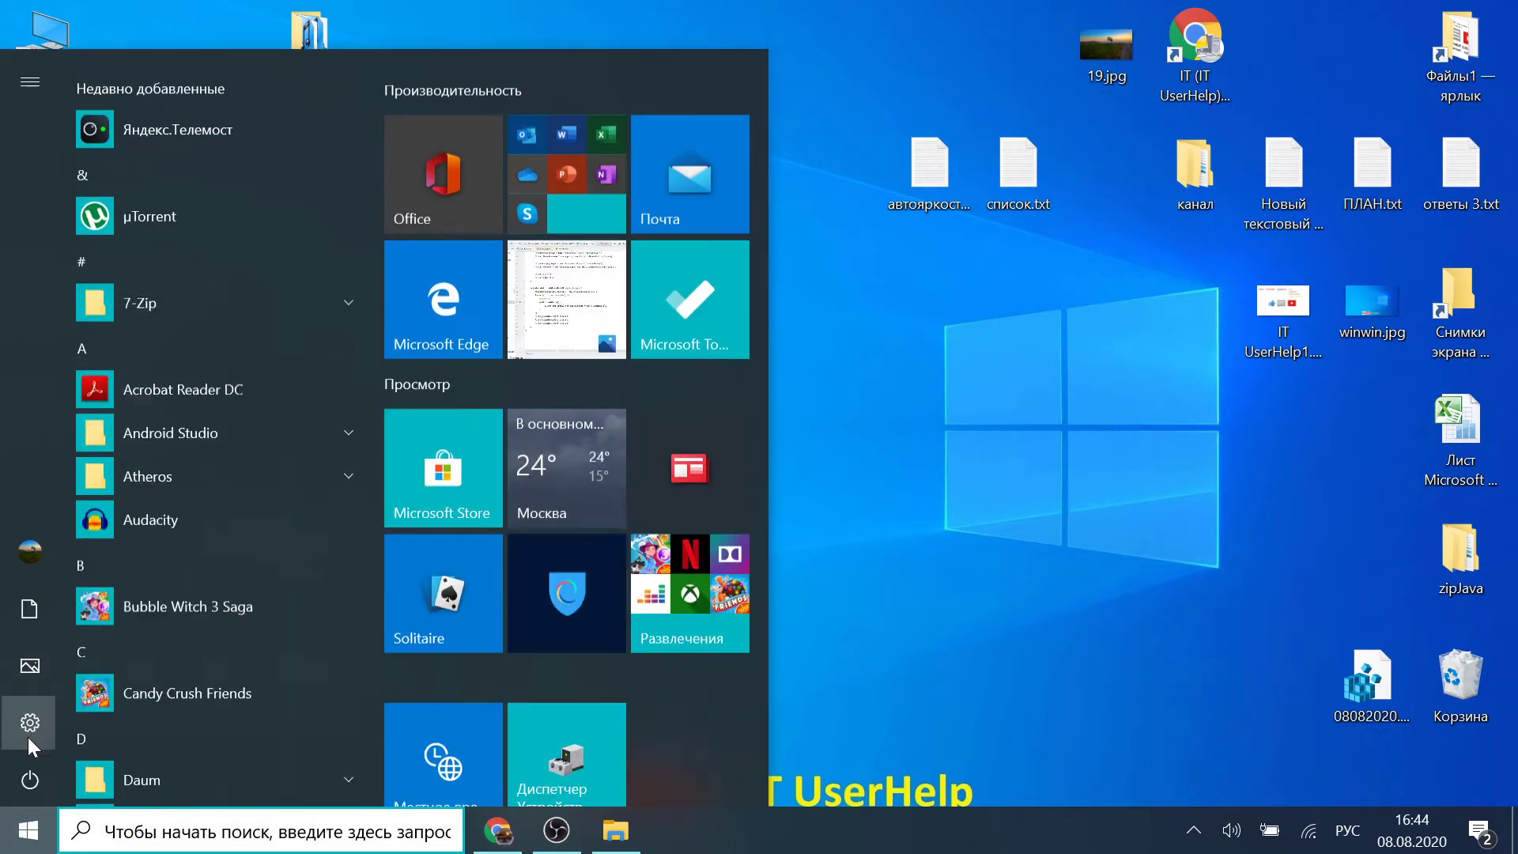
{"action": "left_click", "coordinate": [30, 708]}
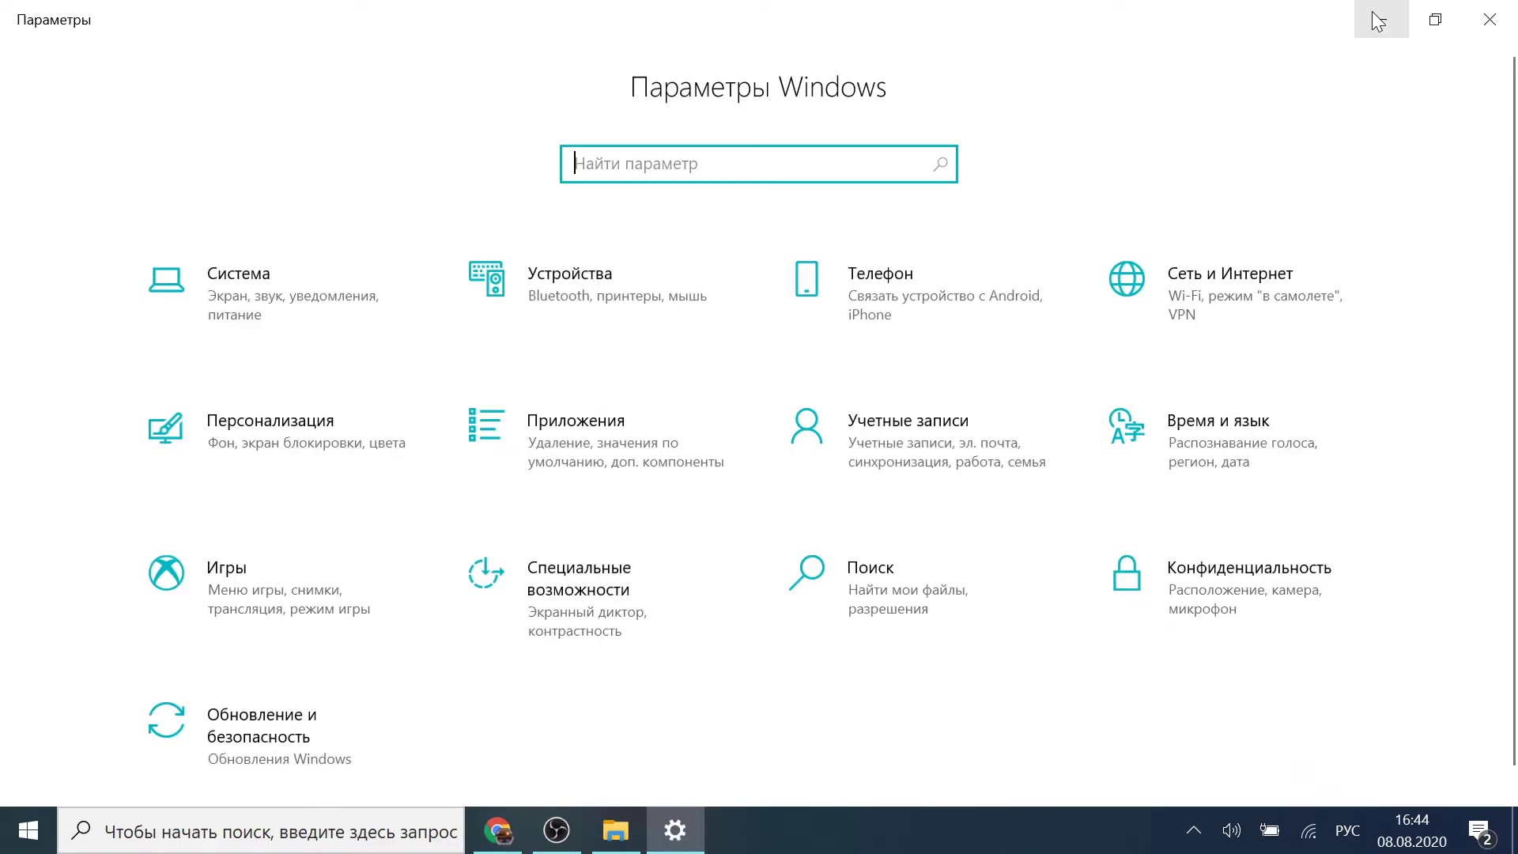
{"action": "left_click", "coordinate": [1378, 21]}
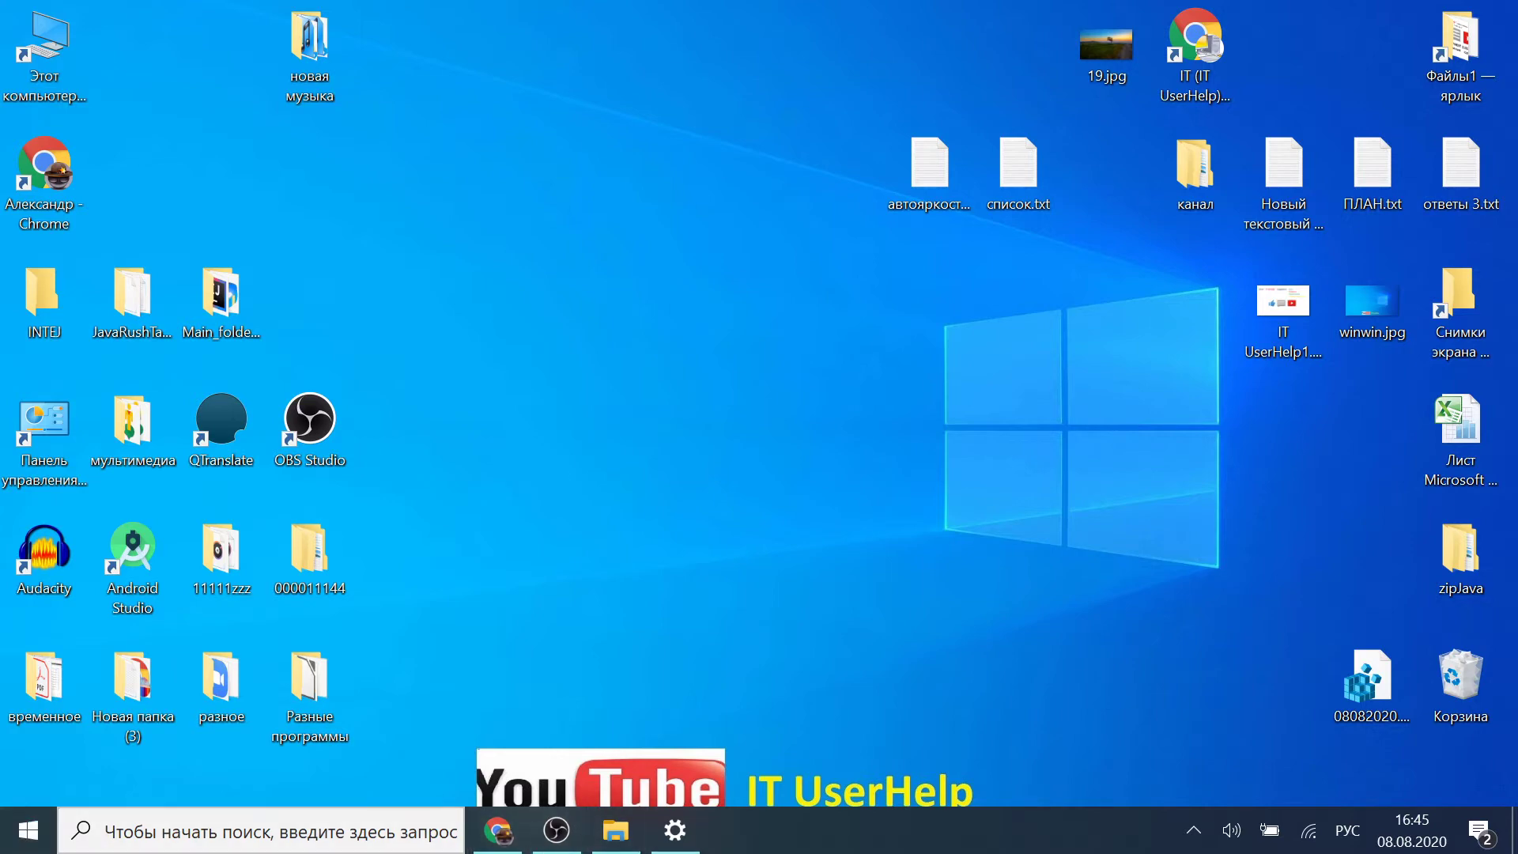
{"action": "left_click", "coordinate": [675, 830]}
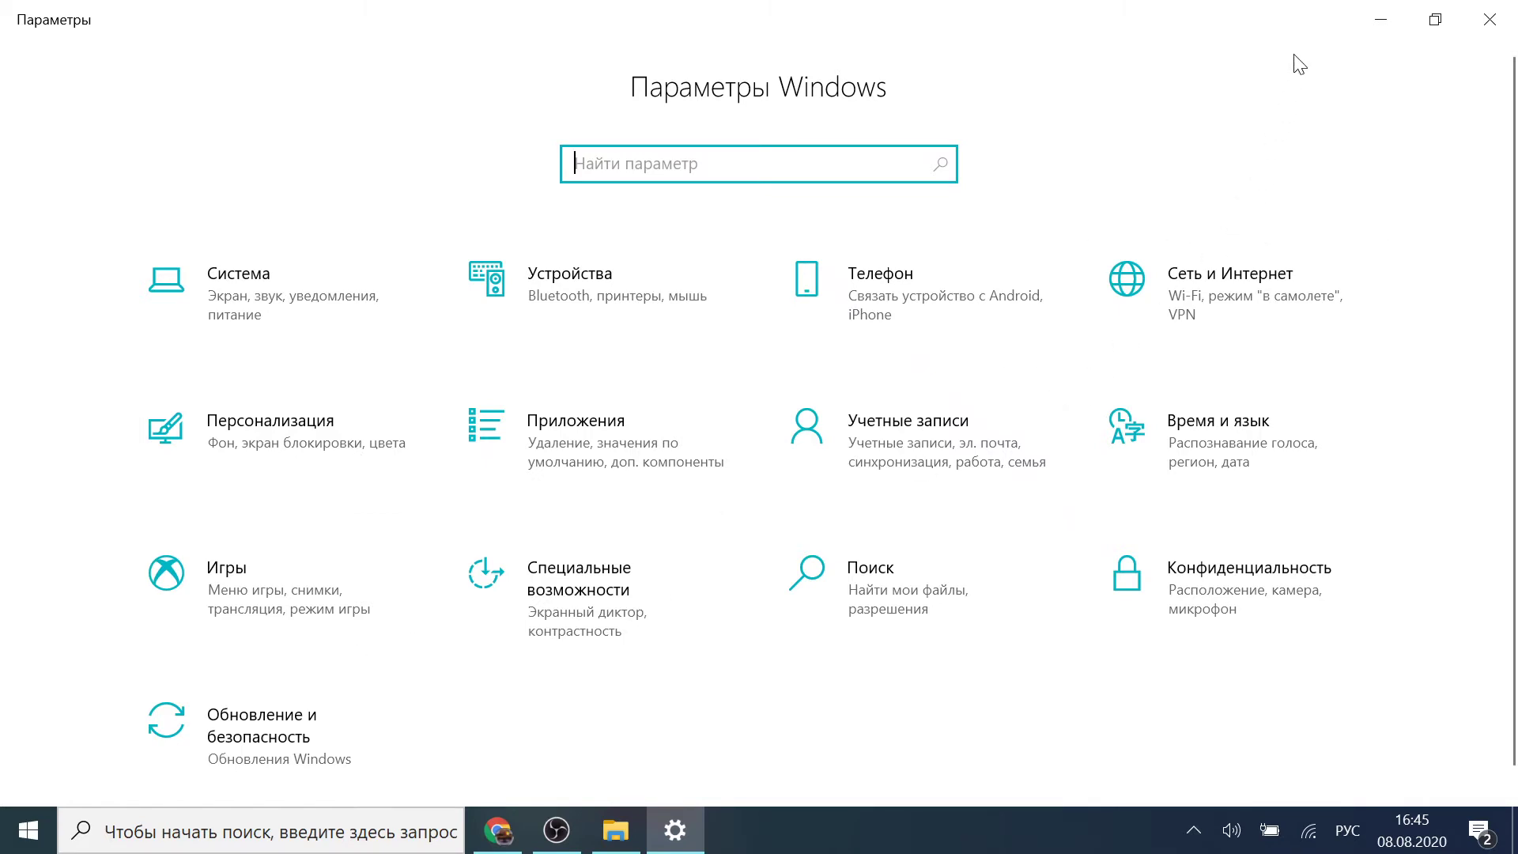
{"action": "left_click", "coordinate": [274, 295]}
{"action": "scroll", "coordinate": [230, 392], "scroll_direction": "down", "scroll_amount": 3}
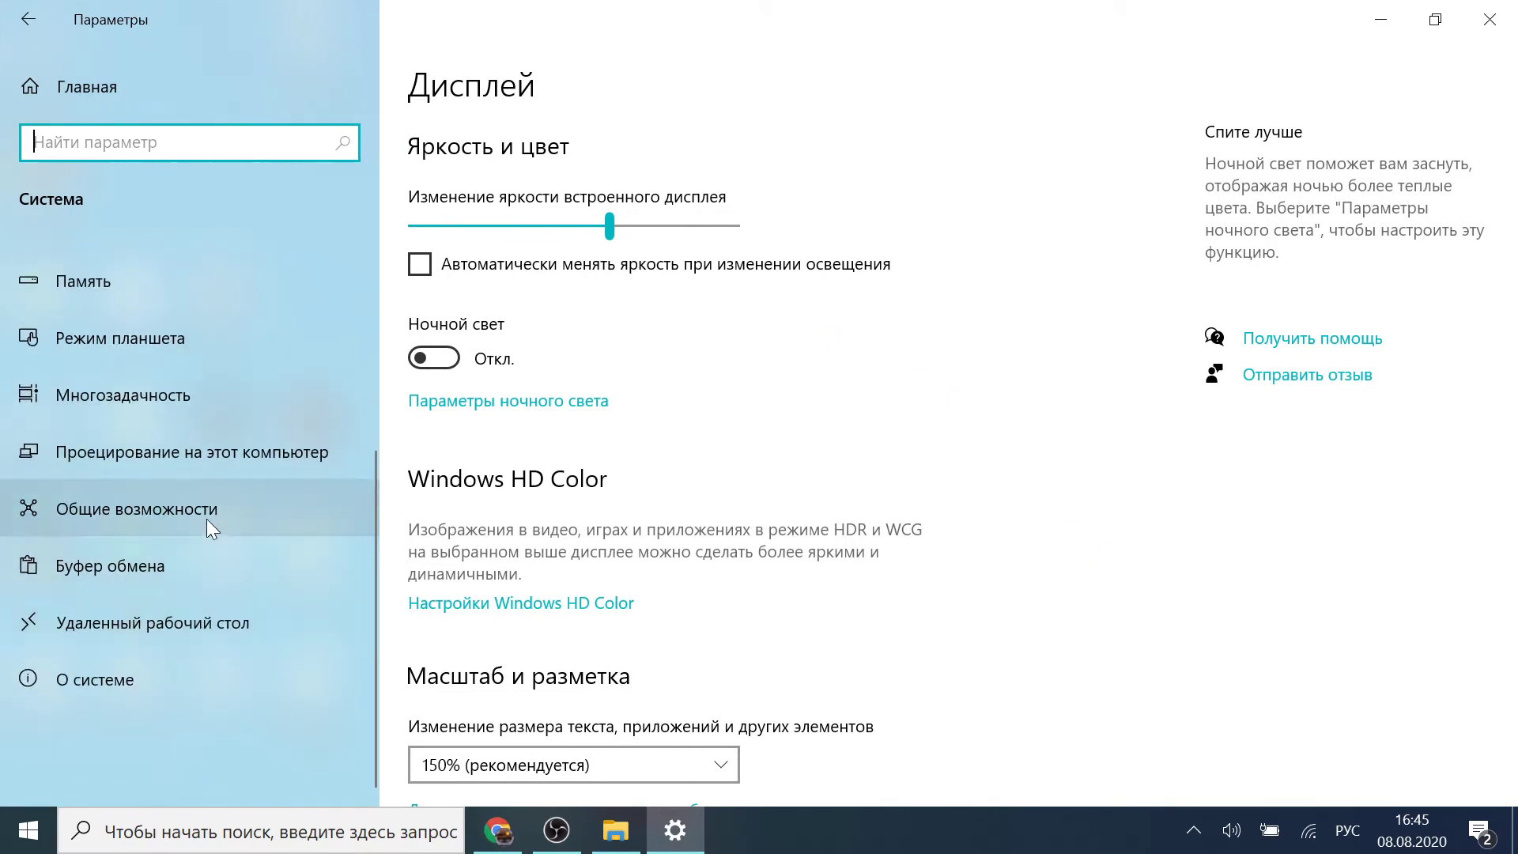
{"action": "scroll", "coordinate": [207, 519], "scroll_direction": "up", "scroll_amount": 4}
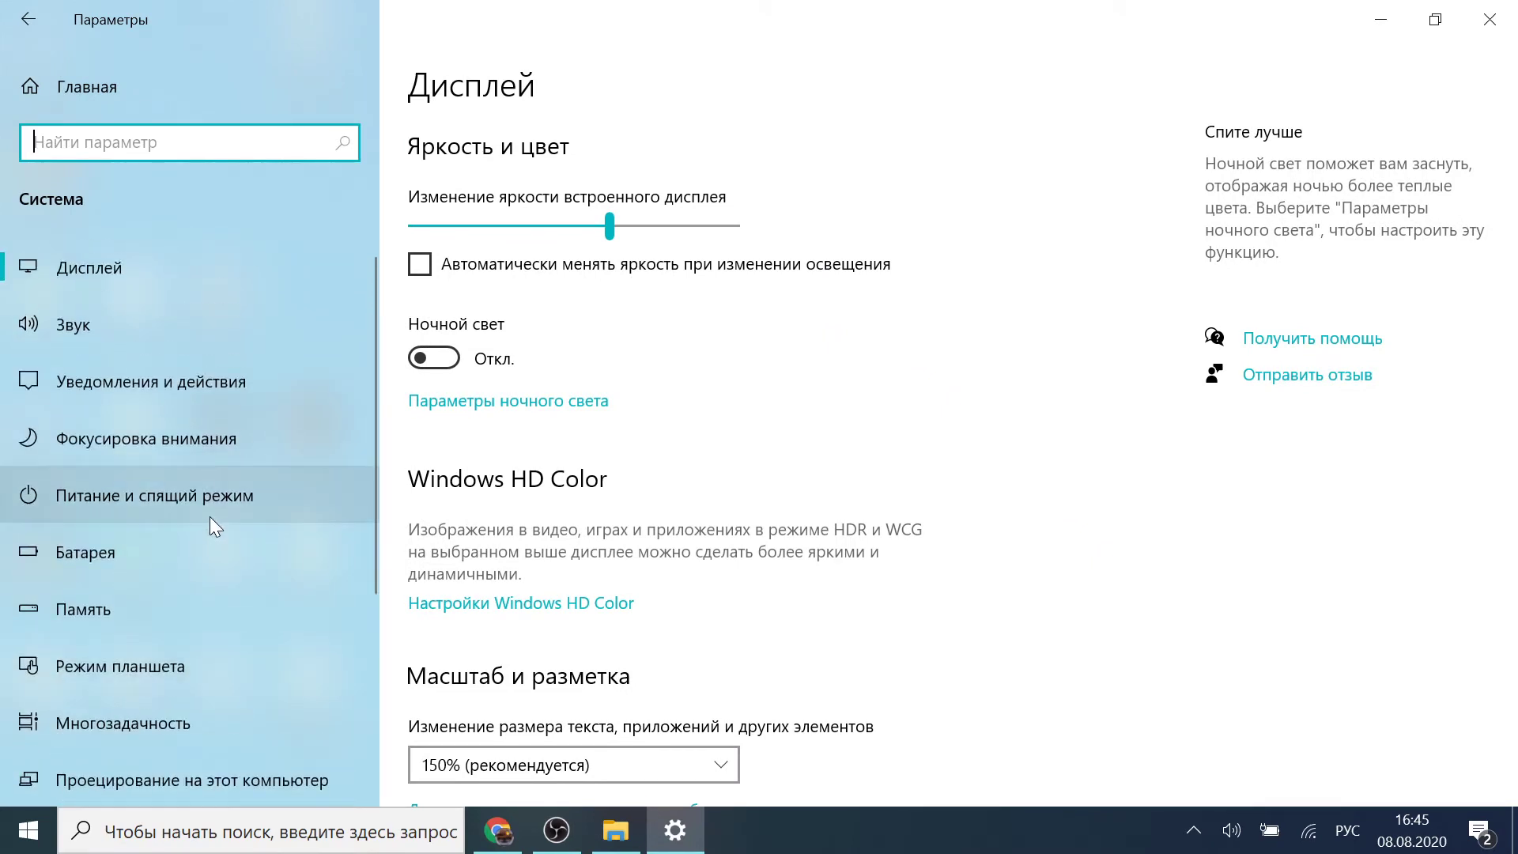
{"action": "left_click", "coordinate": [28, 19]}
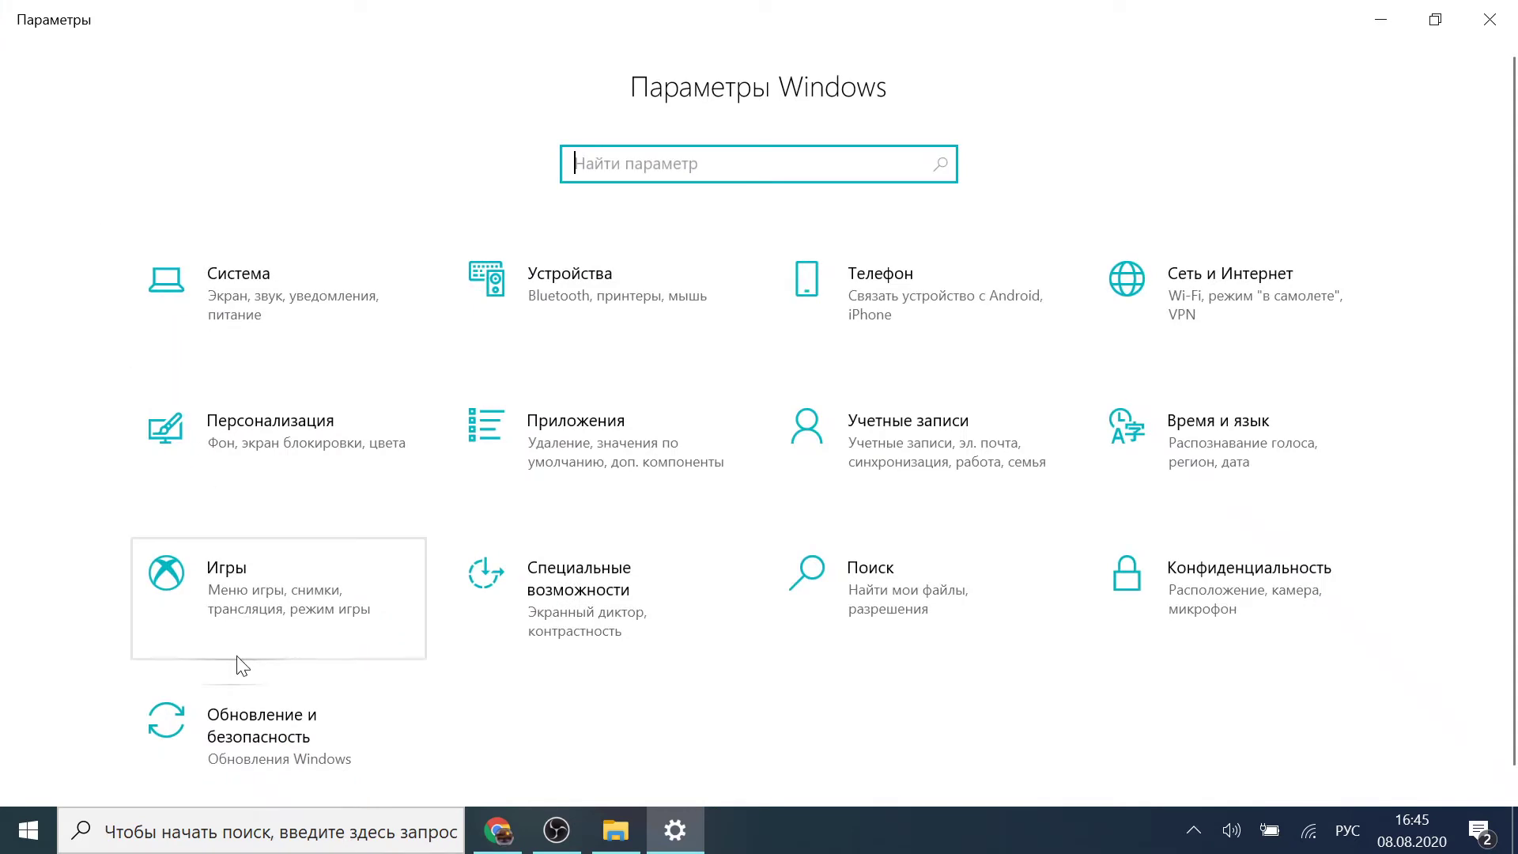
{"action": "left_click", "coordinate": [311, 723]}
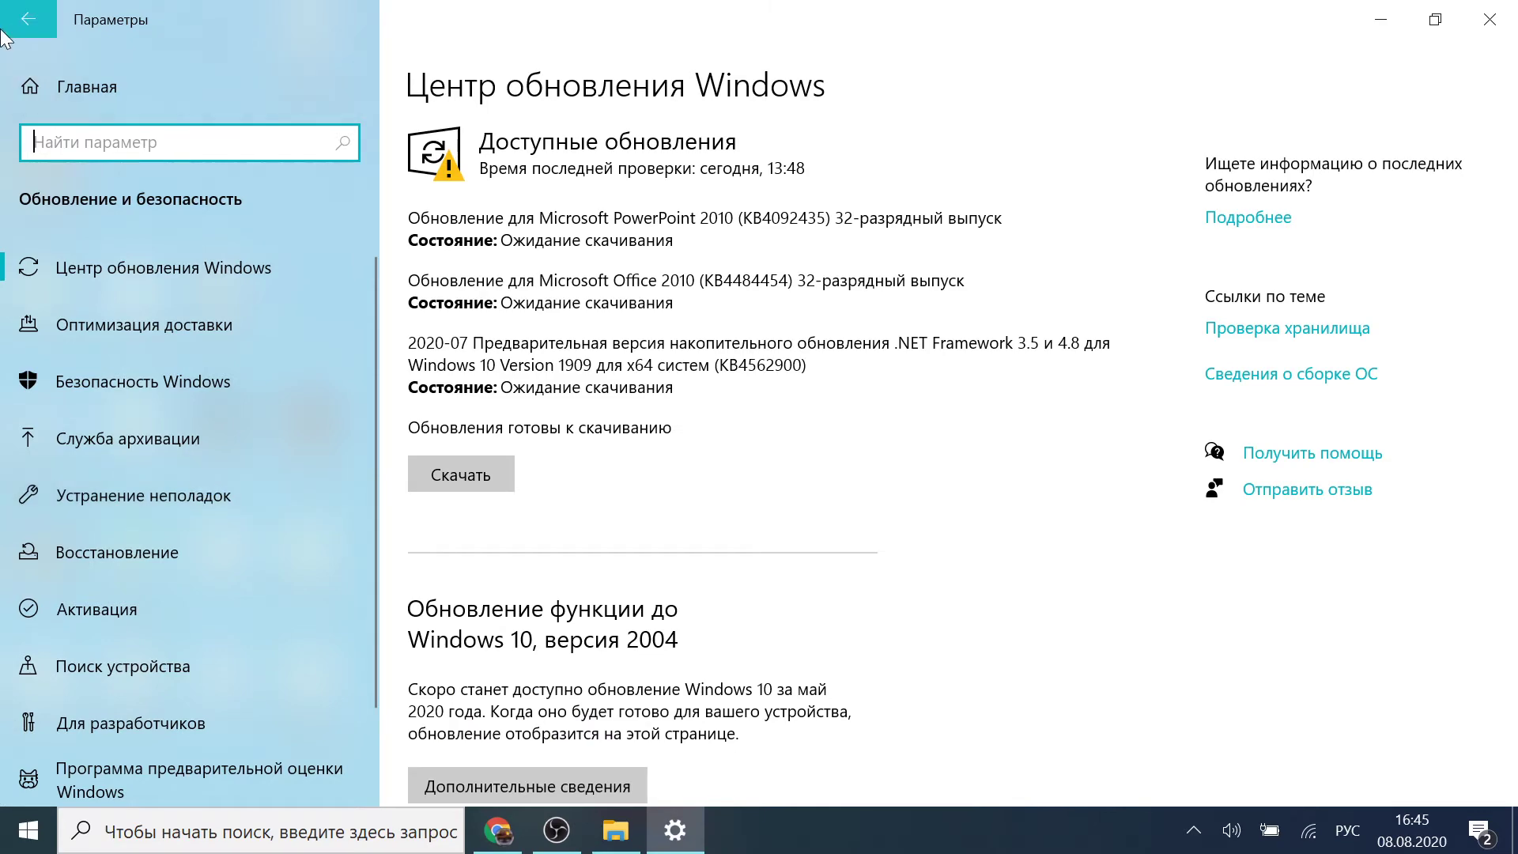
{"action": "left_click", "coordinate": [29, 19]}
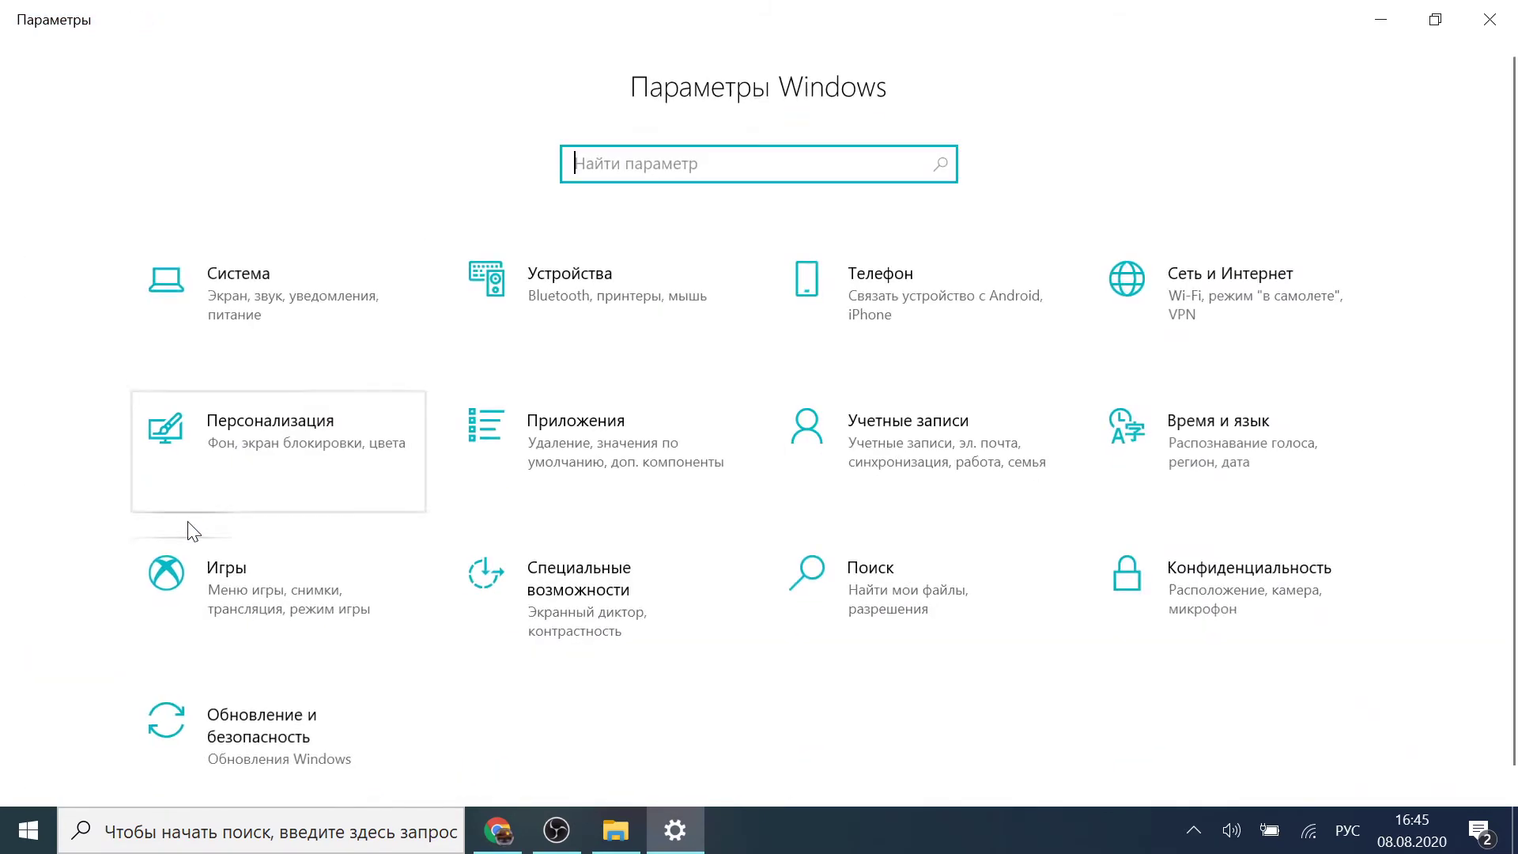
Run the Питание (Power) troubleshooter under Обновление и безопасность > Устранение неполадок, and close it and Settings when it finishes
{"action": "left_click", "coordinate": [259, 739]}
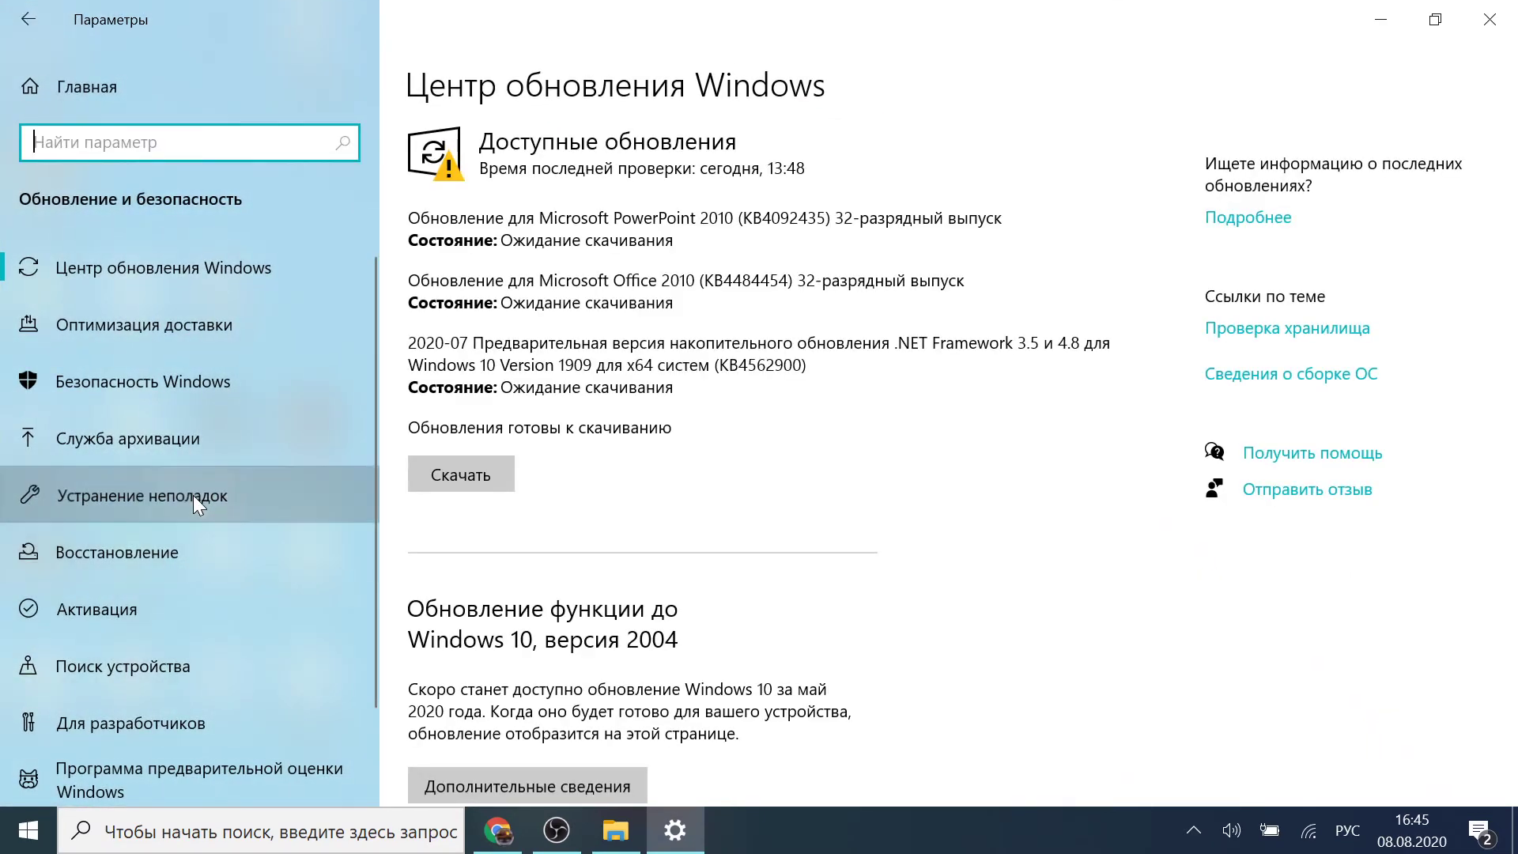
{"action": "left_click", "coordinate": [193, 495]}
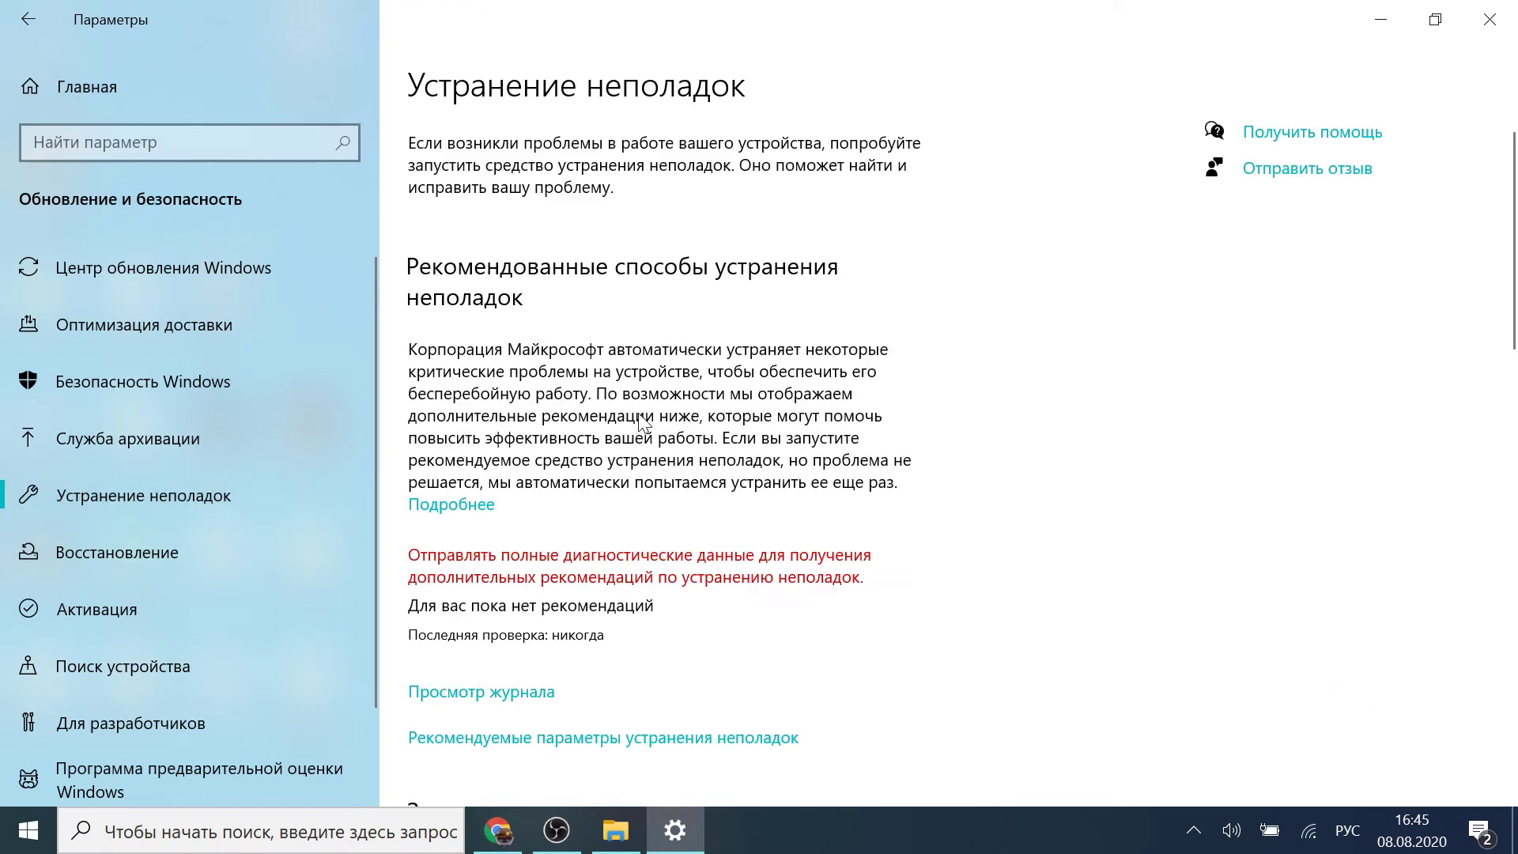
{"action": "scroll", "coordinate": [682, 330], "scroll_direction": "down", "scroll_amount": 3}
{"action": "scroll", "coordinate": [680, 332], "scroll_direction": "down", "scroll_amount": 6}
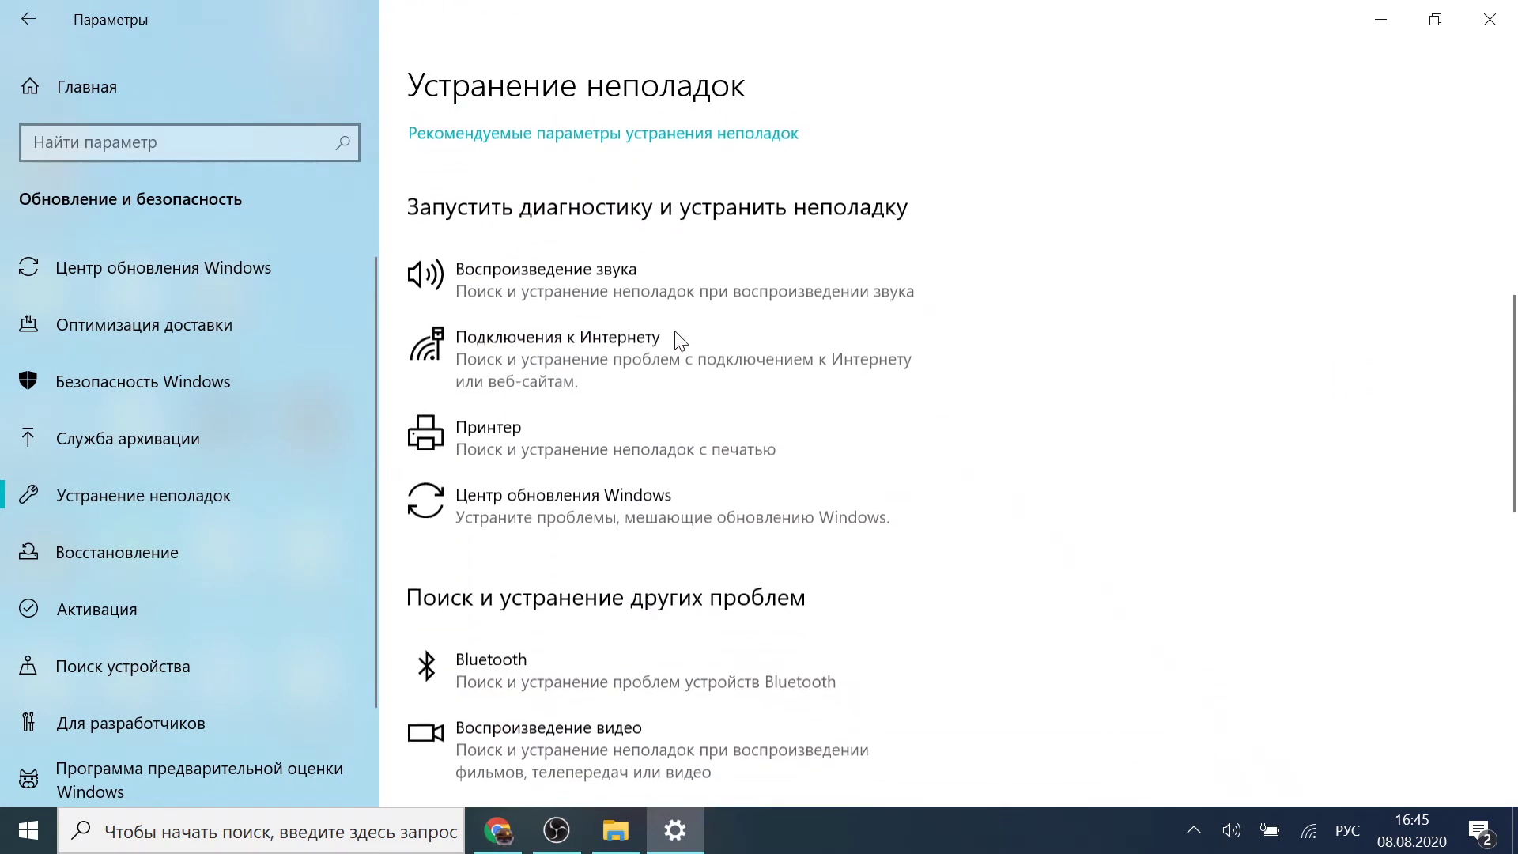
{"action": "scroll", "coordinate": [653, 443], "scroll_direction": "down", "scroll_amount": 4}
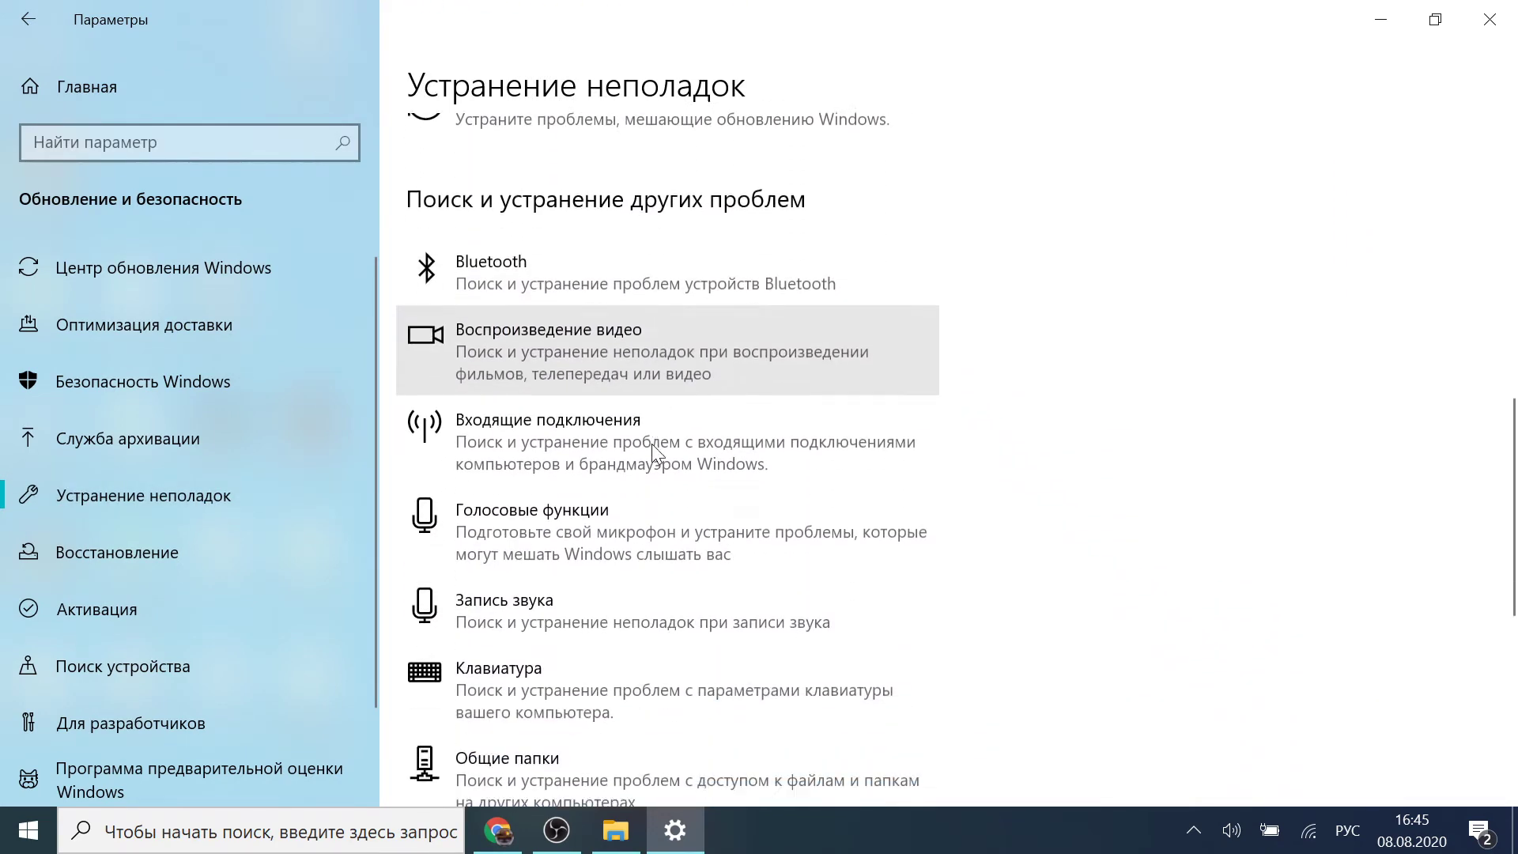
{"action": "scroll", "coordinate": [653, 449], "scroll_direction": "down", "scroll_amount": 1}
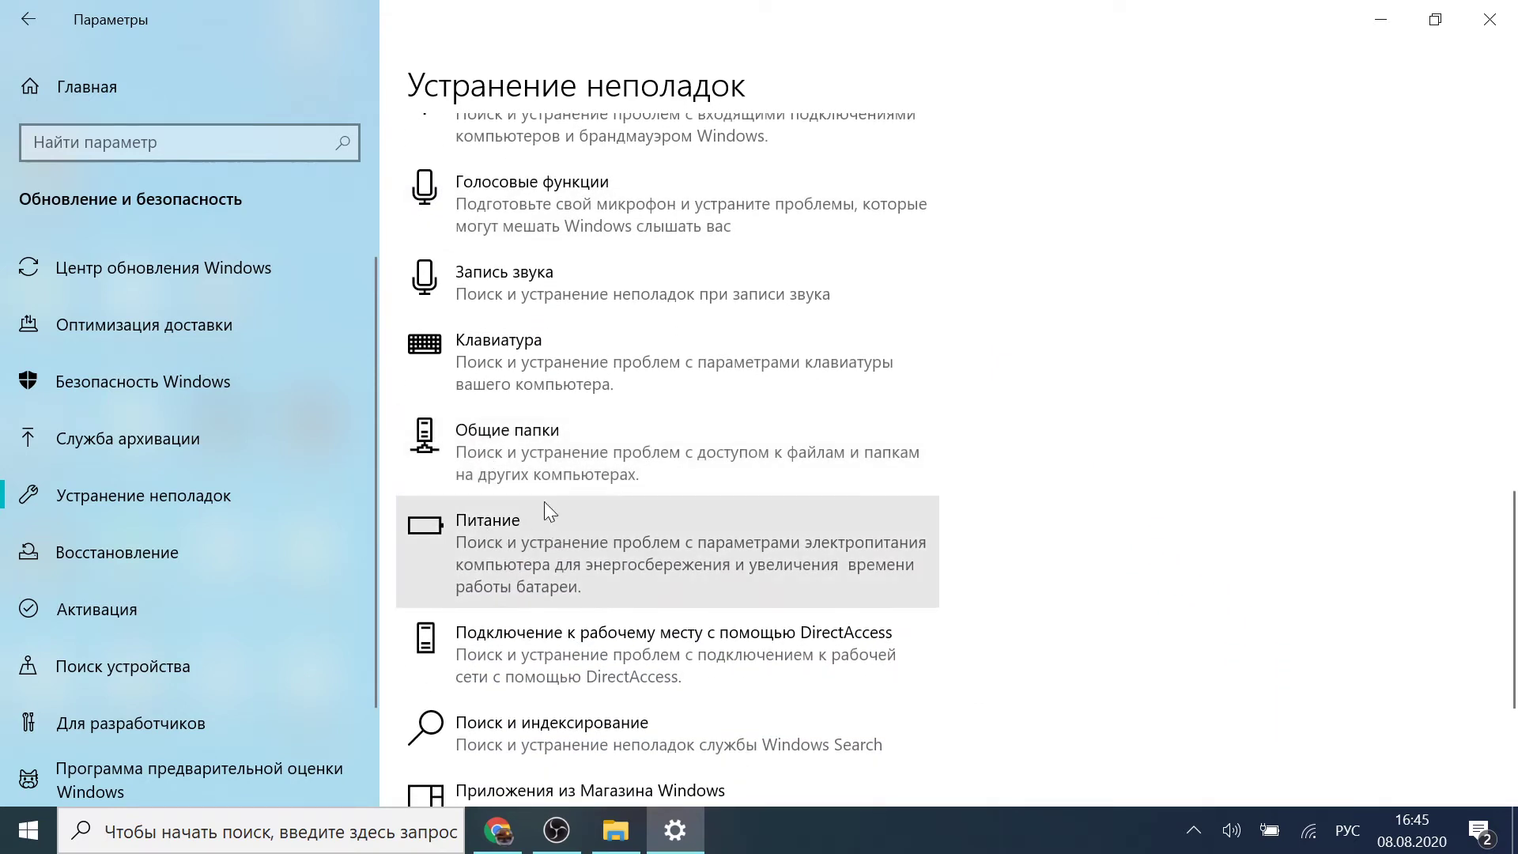
{"action": "left_click", "coordinate": [666, 521]}
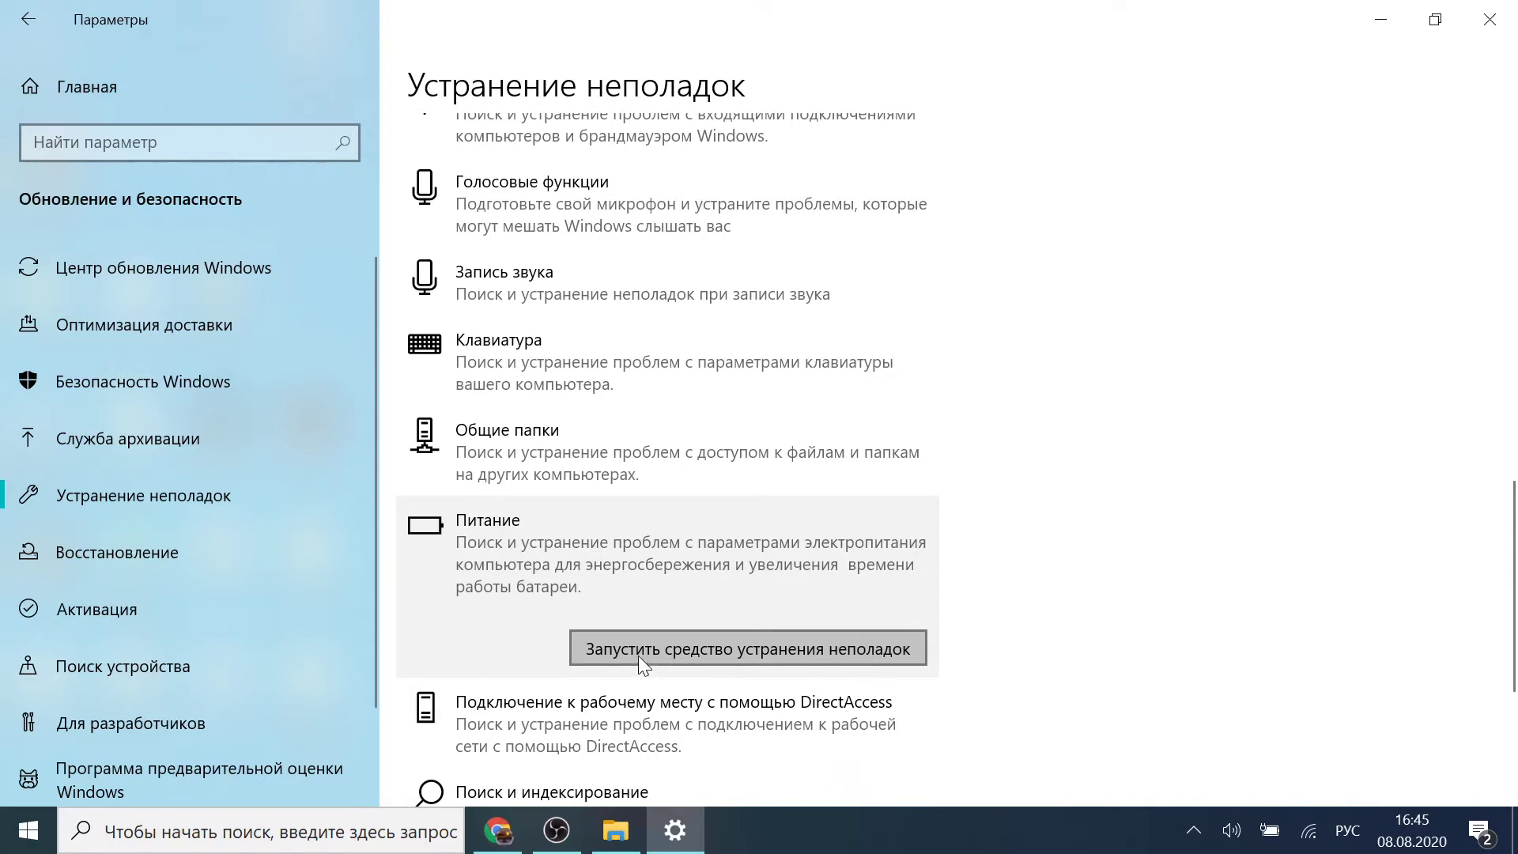
{"action": "left_click", "coordinate": [798, 648]}
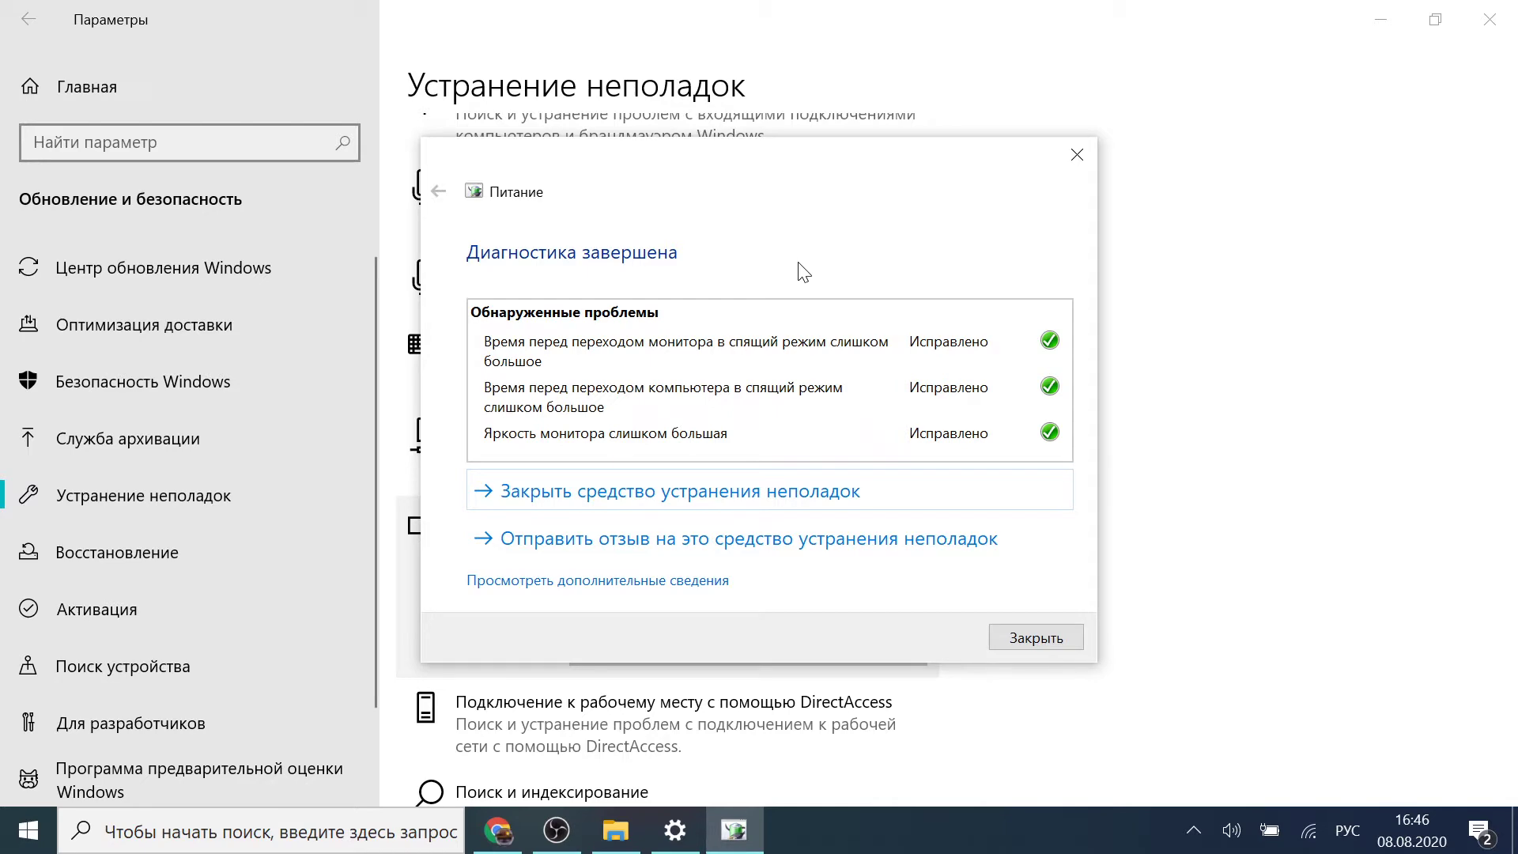
{"action": "left_click", "coordinate": [1036, 640]}
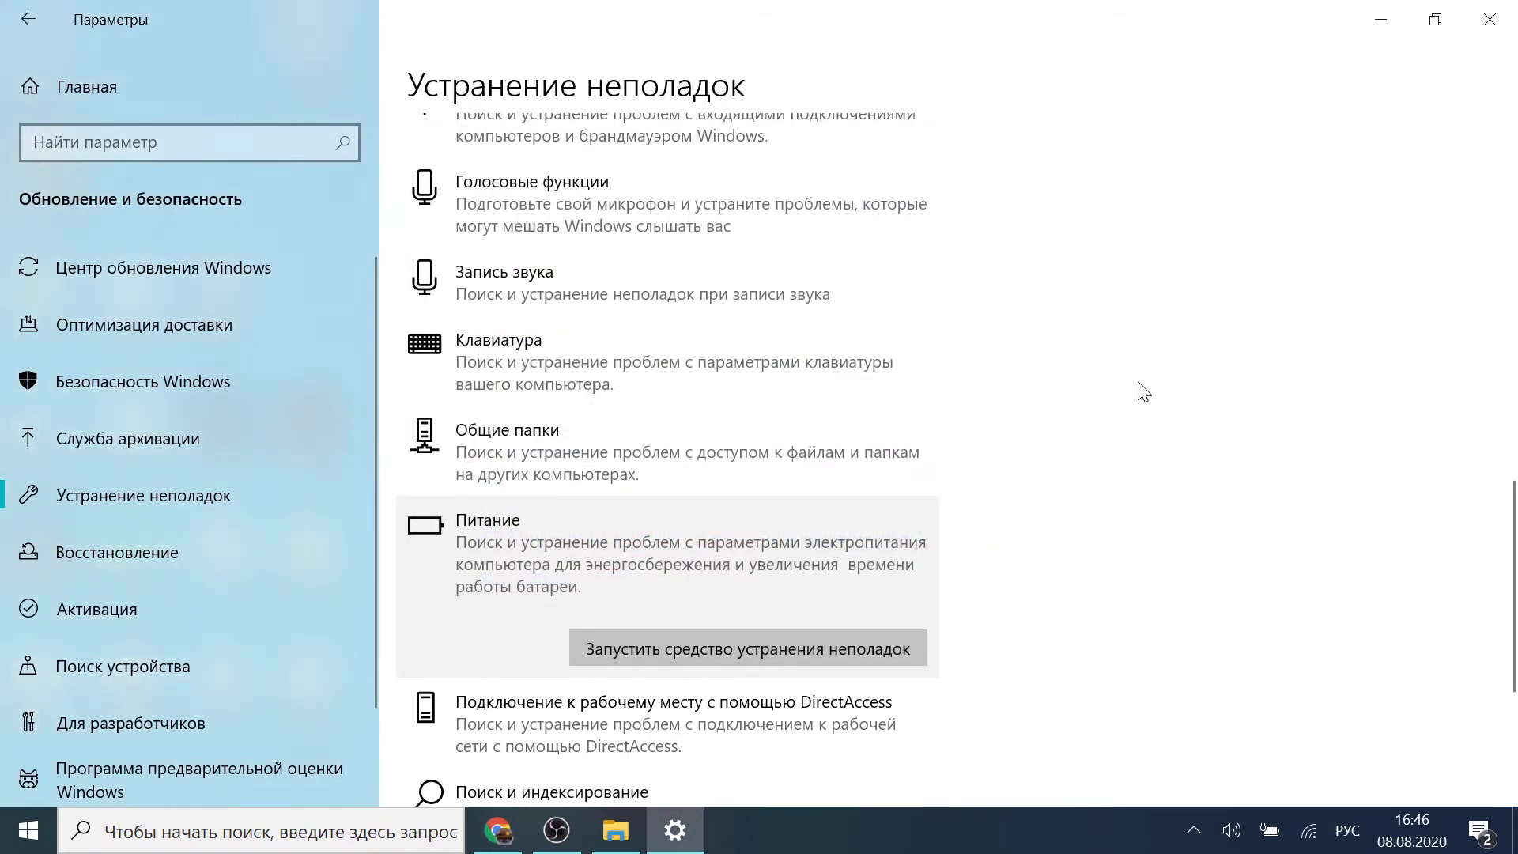
{"action": "left_click", "coordinate": [1489, 19]}
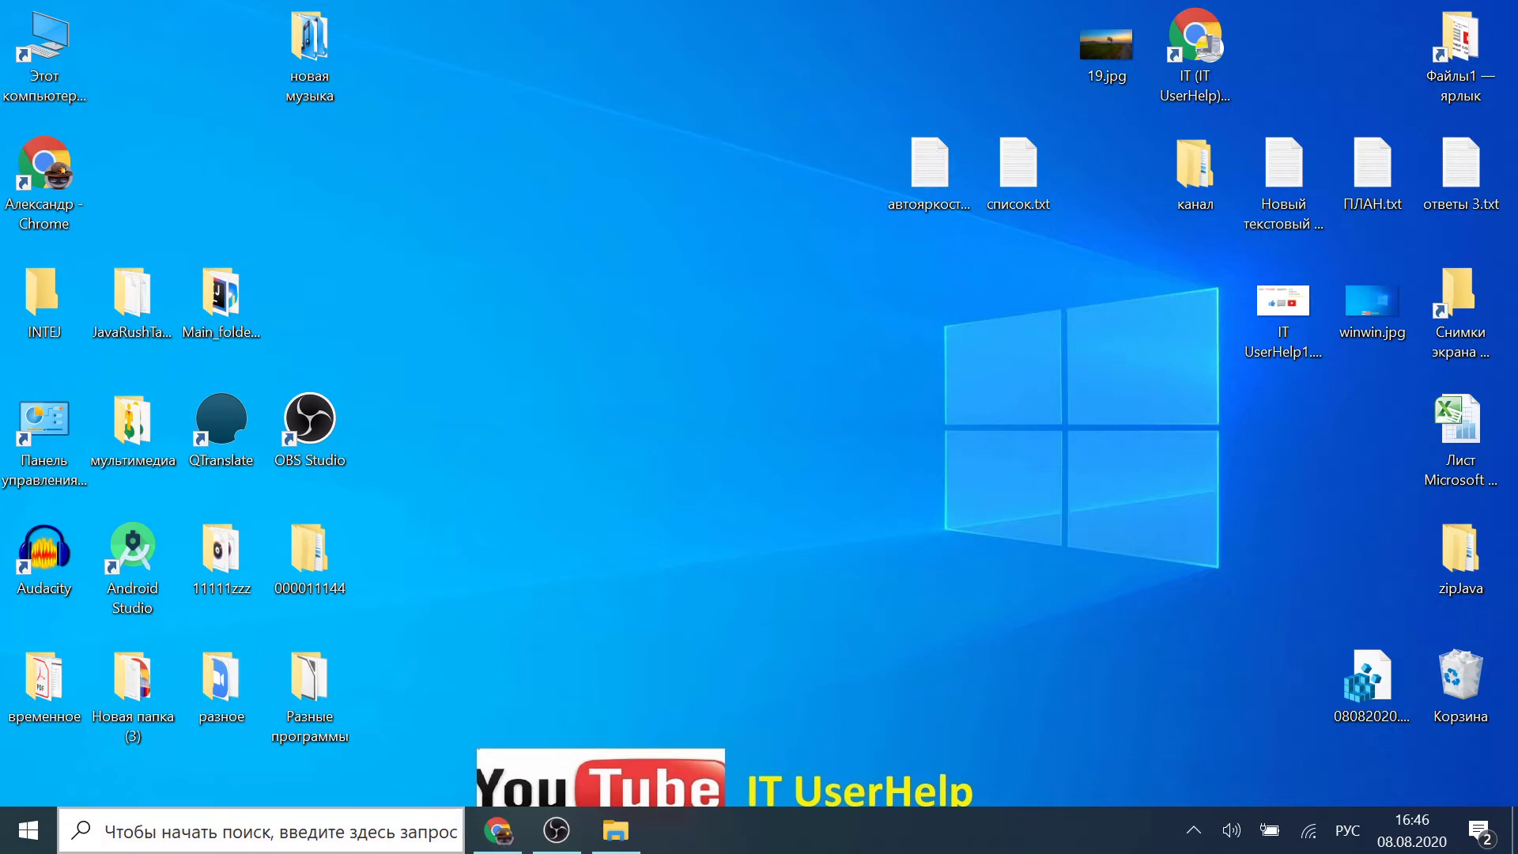
Search Windows for "изменение заставки" and open the screen saver settings
{"action": "left_click", "coordinate": [244, 837]}
{"action": "type", "text": "из"}
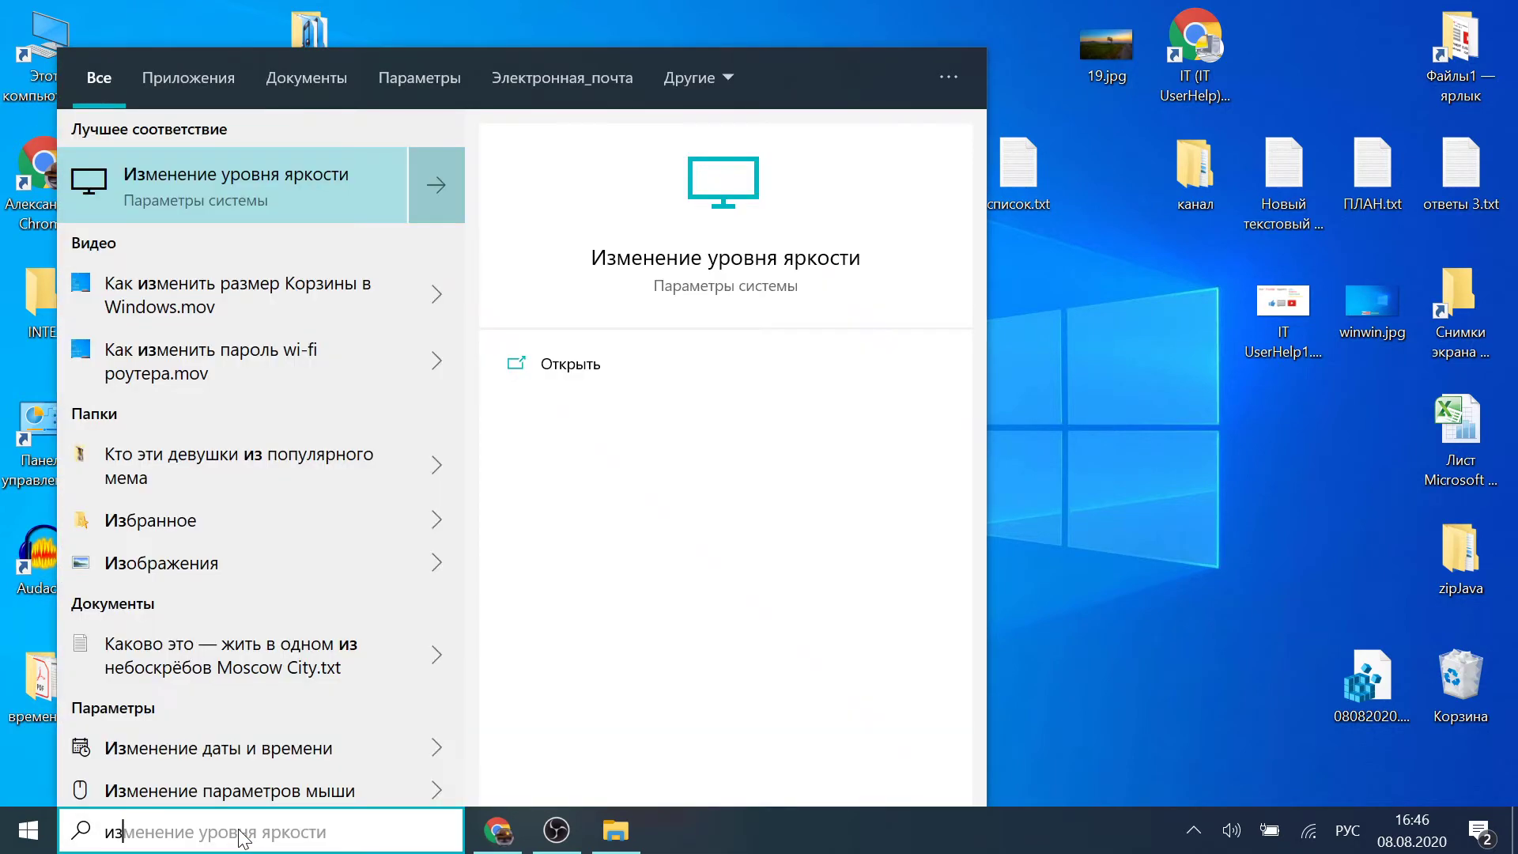
{"action": "type", "text": "менение "}
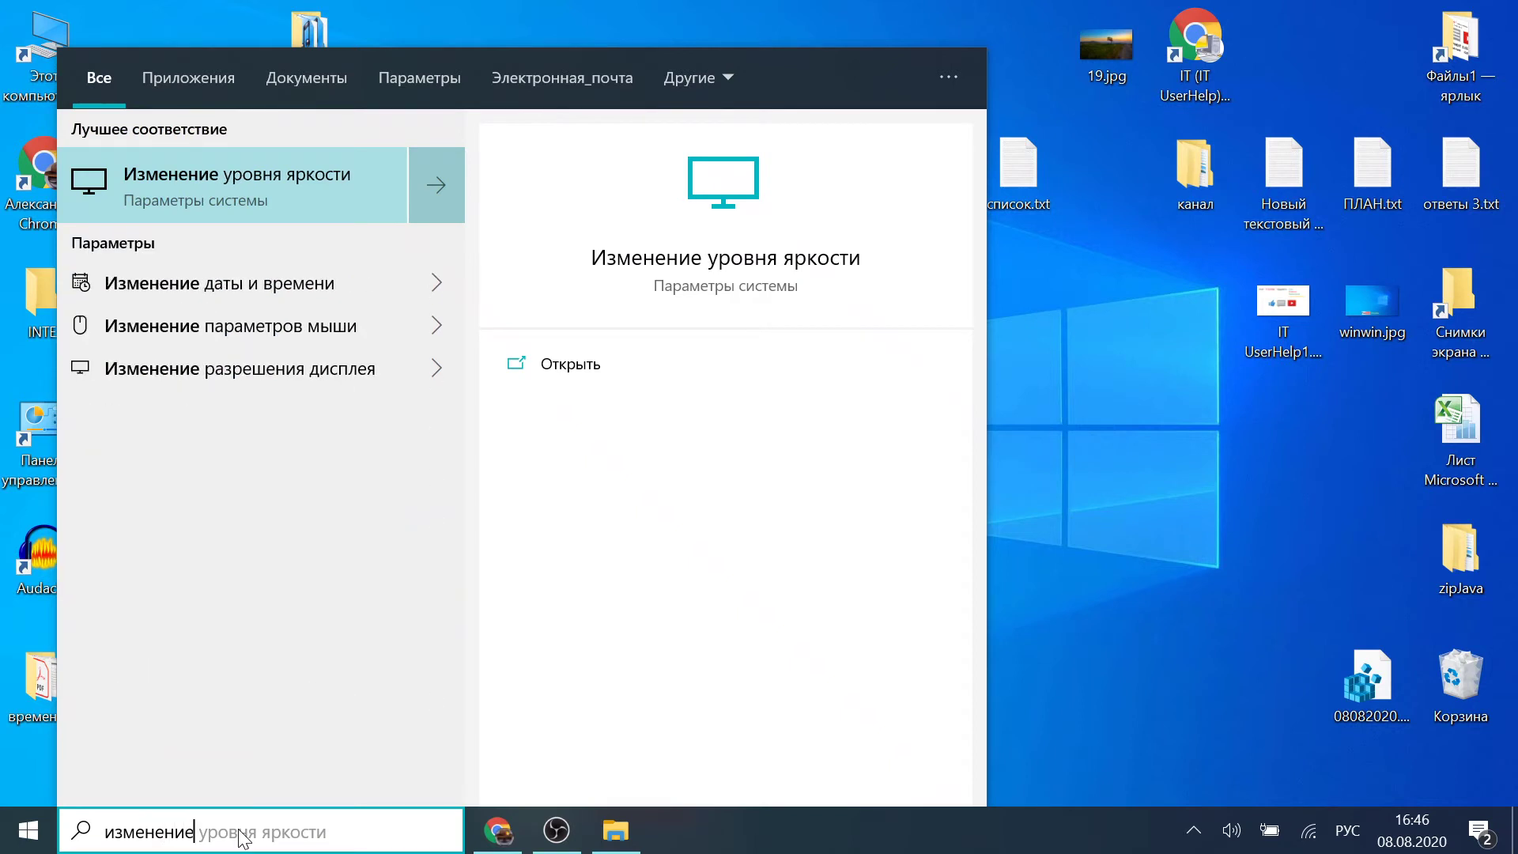
{"action": "type", "text": "за"}
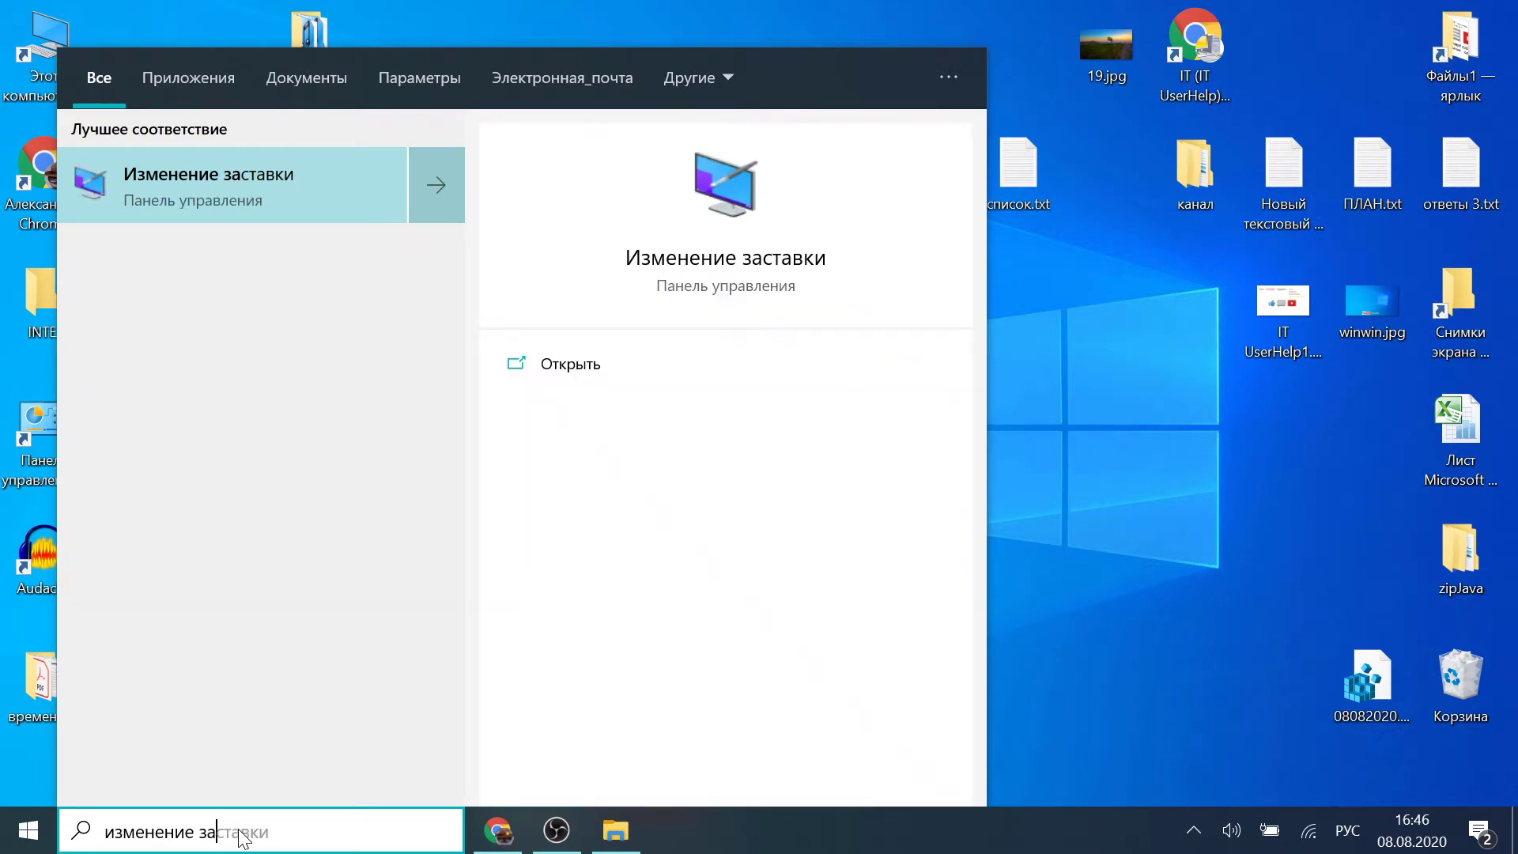
{"action": "type", "text": "ставки"}
{"action": "left_click", "coordinate": [336, 192]}
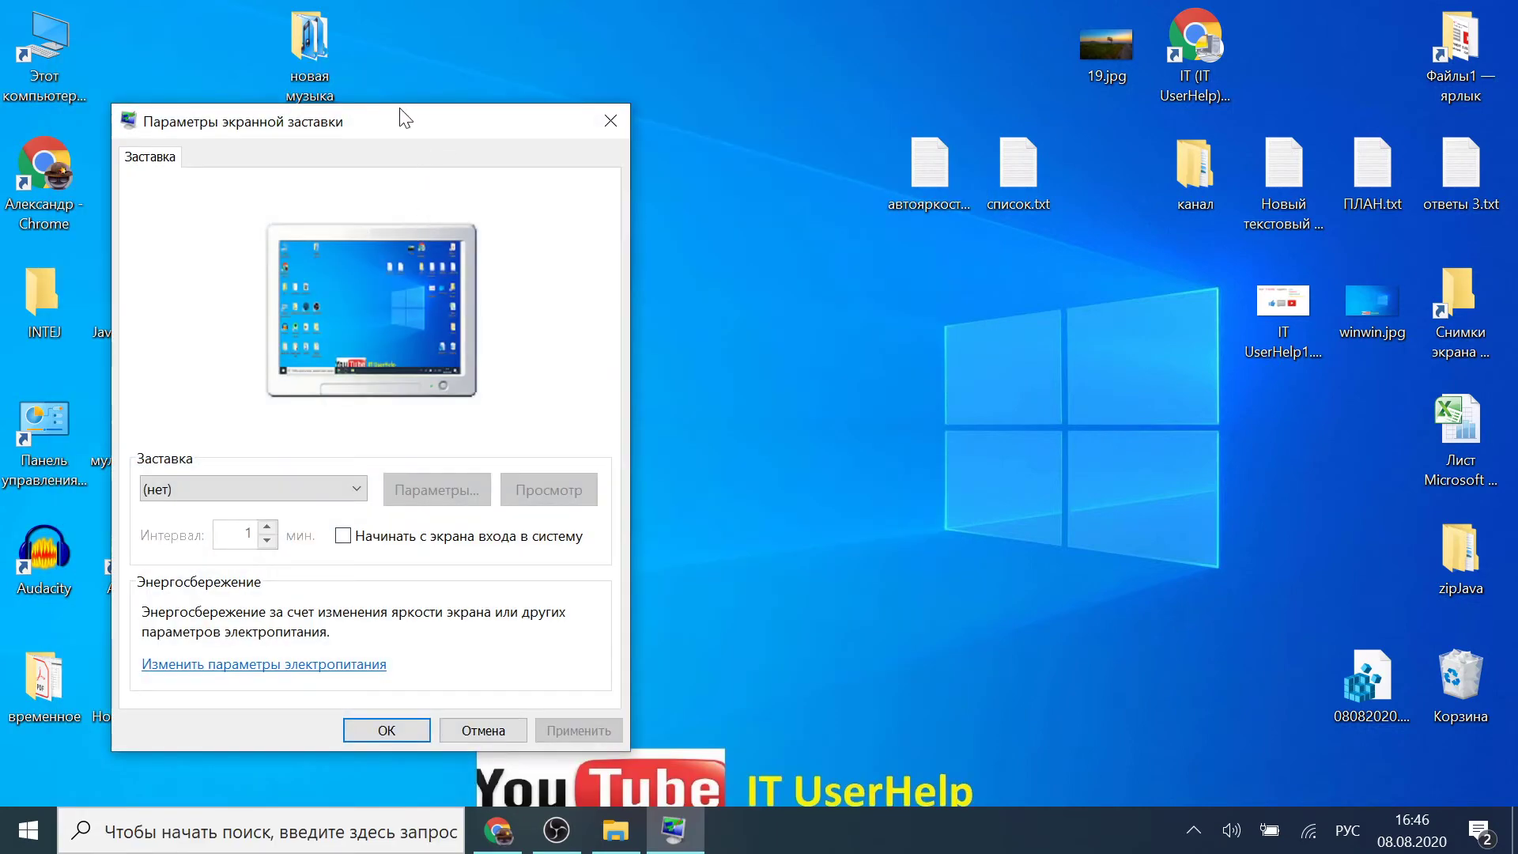
Choose (нет) as the screen saver and dismiss the dialog without saving
{"action": "left_click_drag", "start_coordinate": [400, 113], "coordinate": [816, 54]}
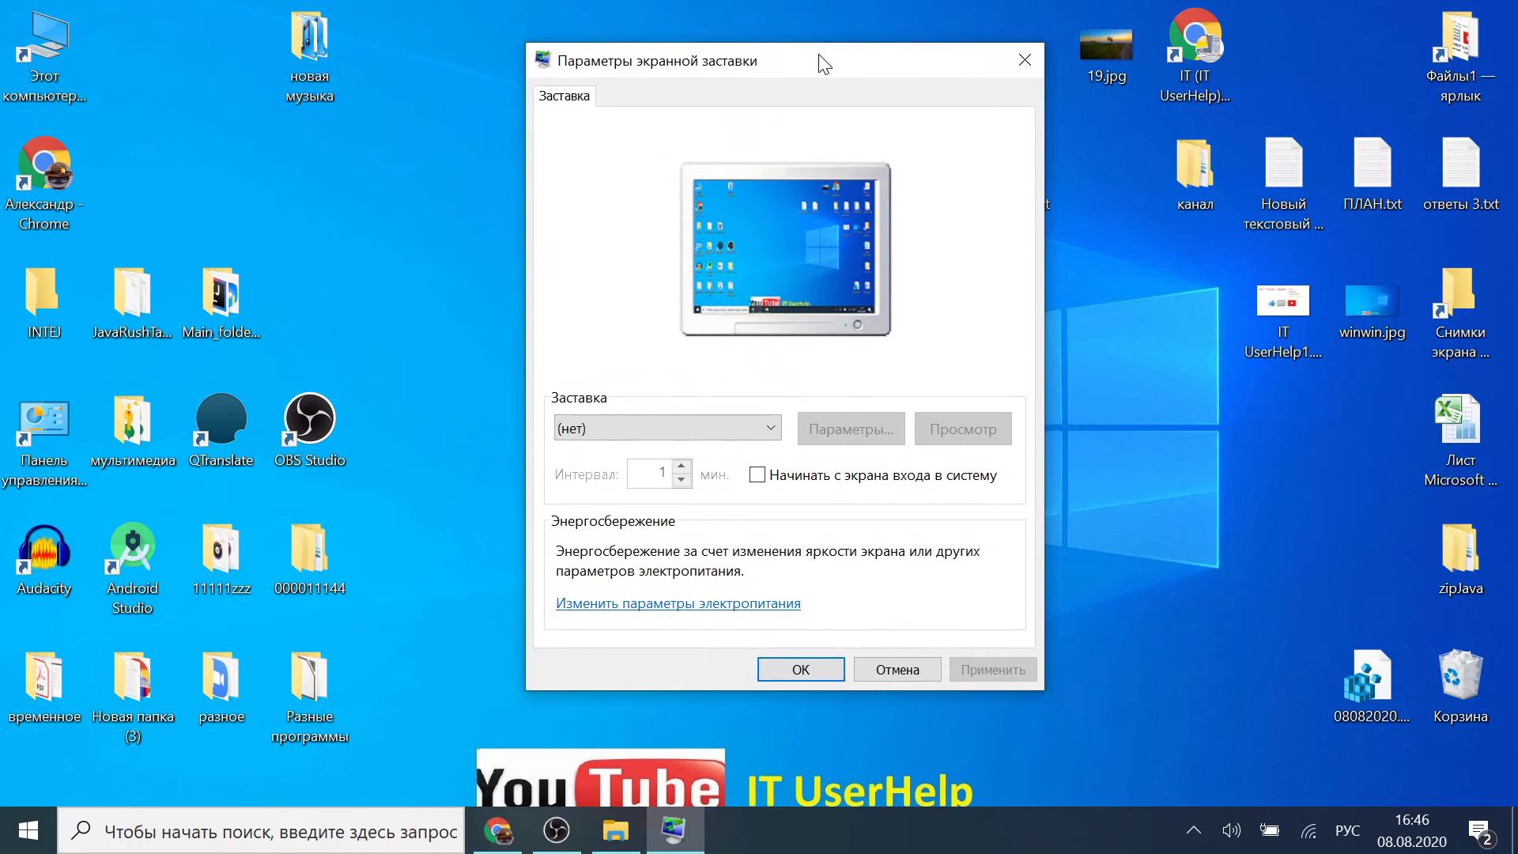
{"action": "left_click", "coordinate": [666, 431]}
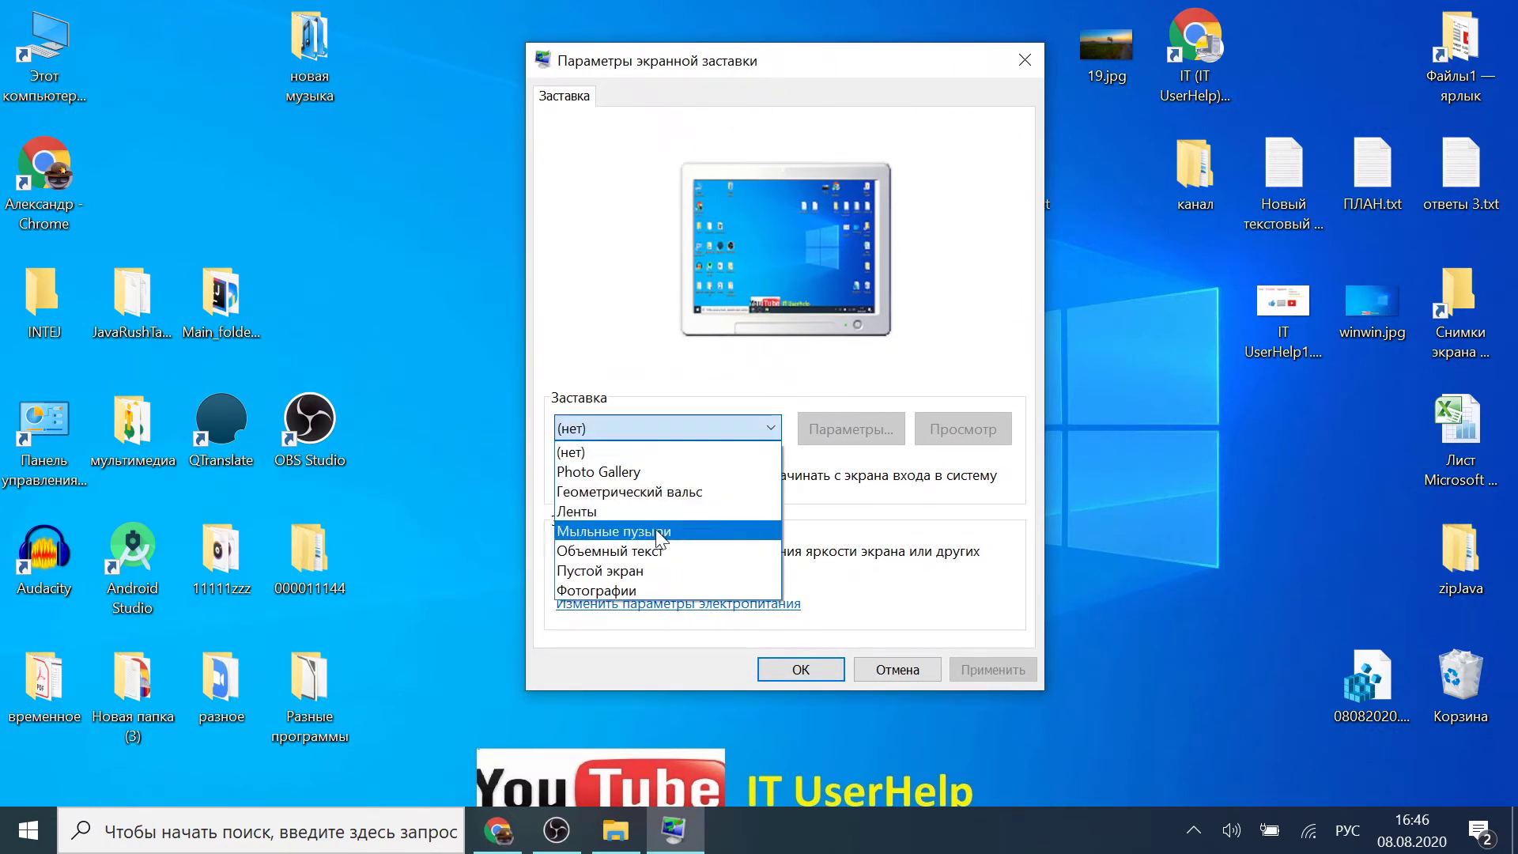
{"action": "left_click", "coordinate": [652, 455]}
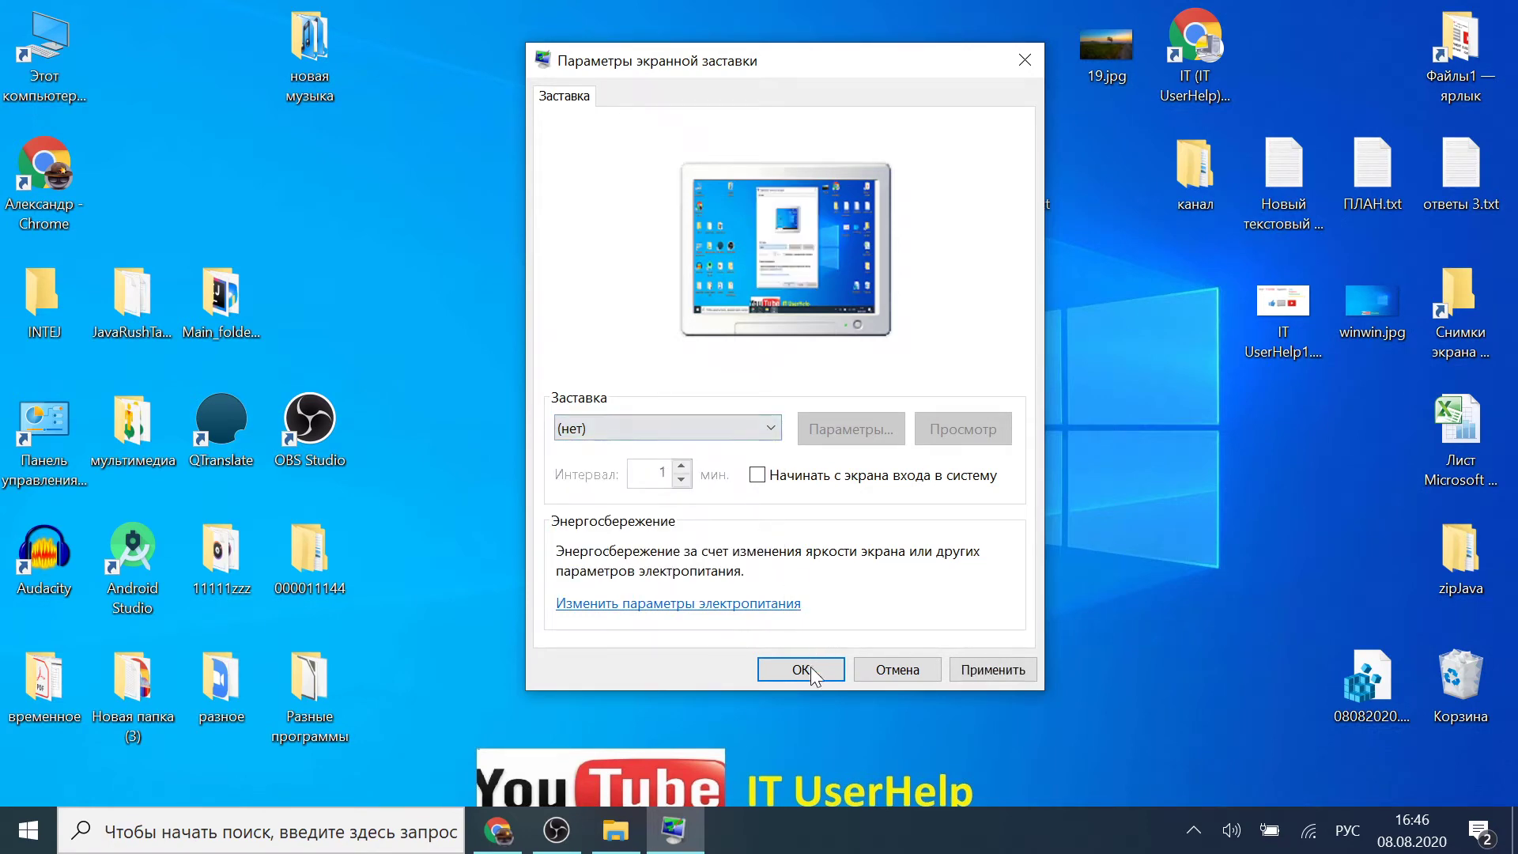
{"action": "left_click", "coordinate": [884, 670]}
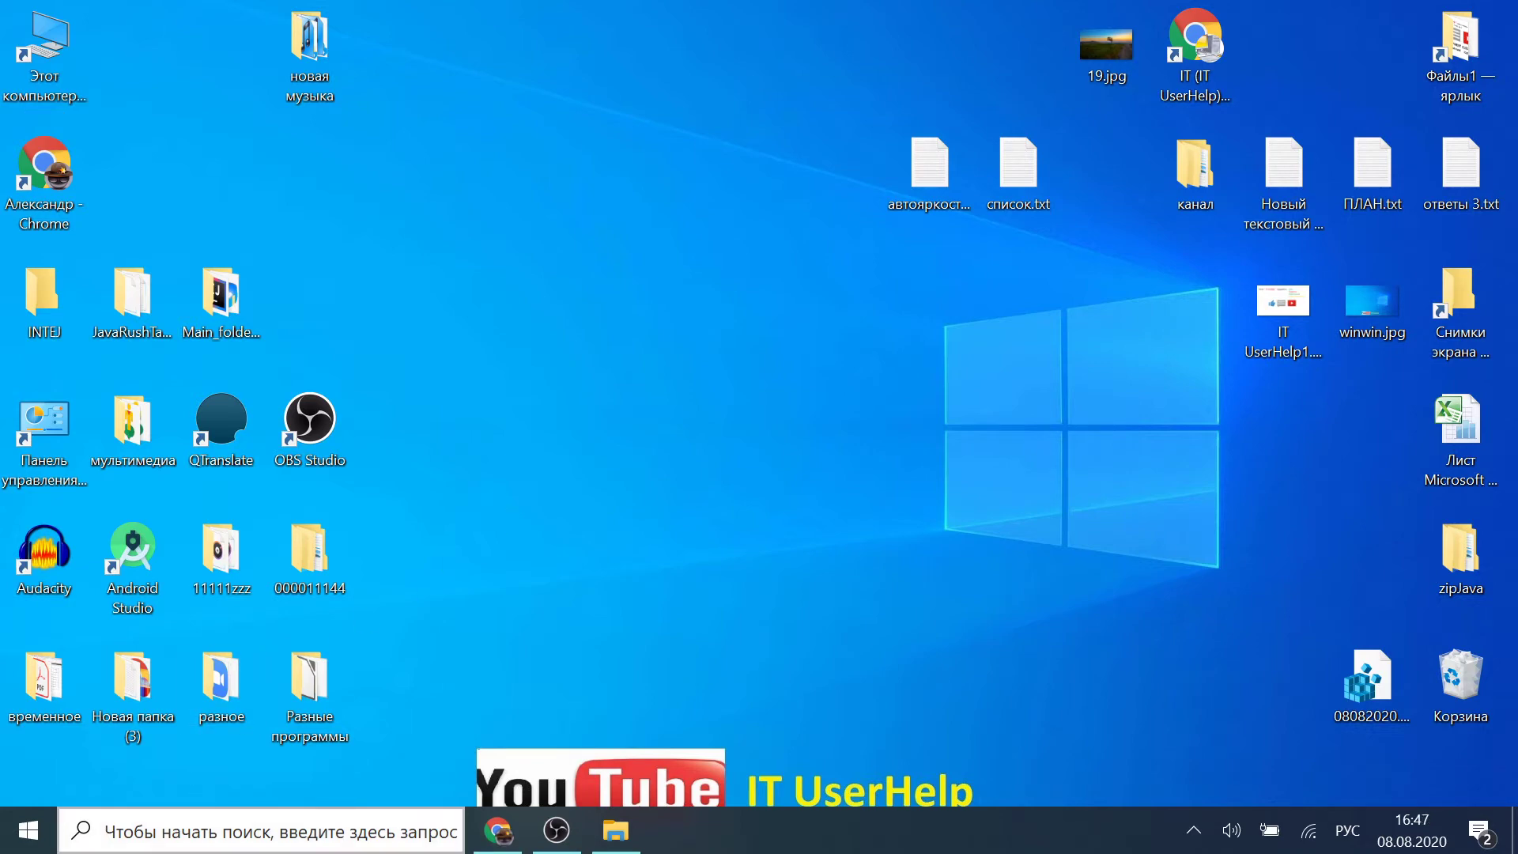
Search Windows for "cmd" and launch Командная строка (Command Prompt) as administrator
{"action": "left_click", "coordinate": [220, 835]}
{"action": "key", "text": "alt+shift"}
{"action": "type", "text": "cmd"}
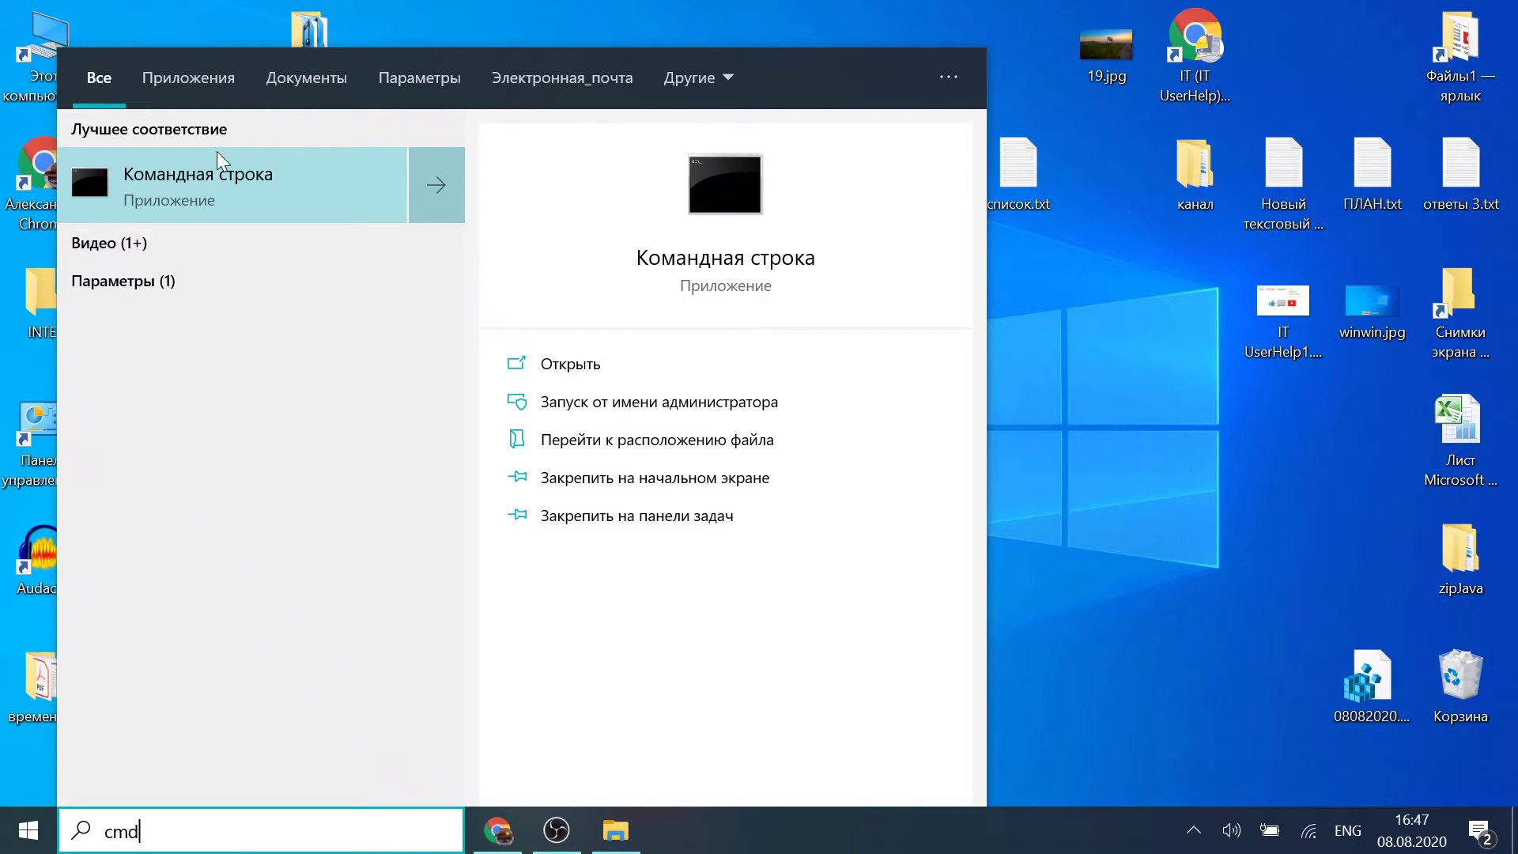
{"action": "right_click", "coordinate": [334, 183]}
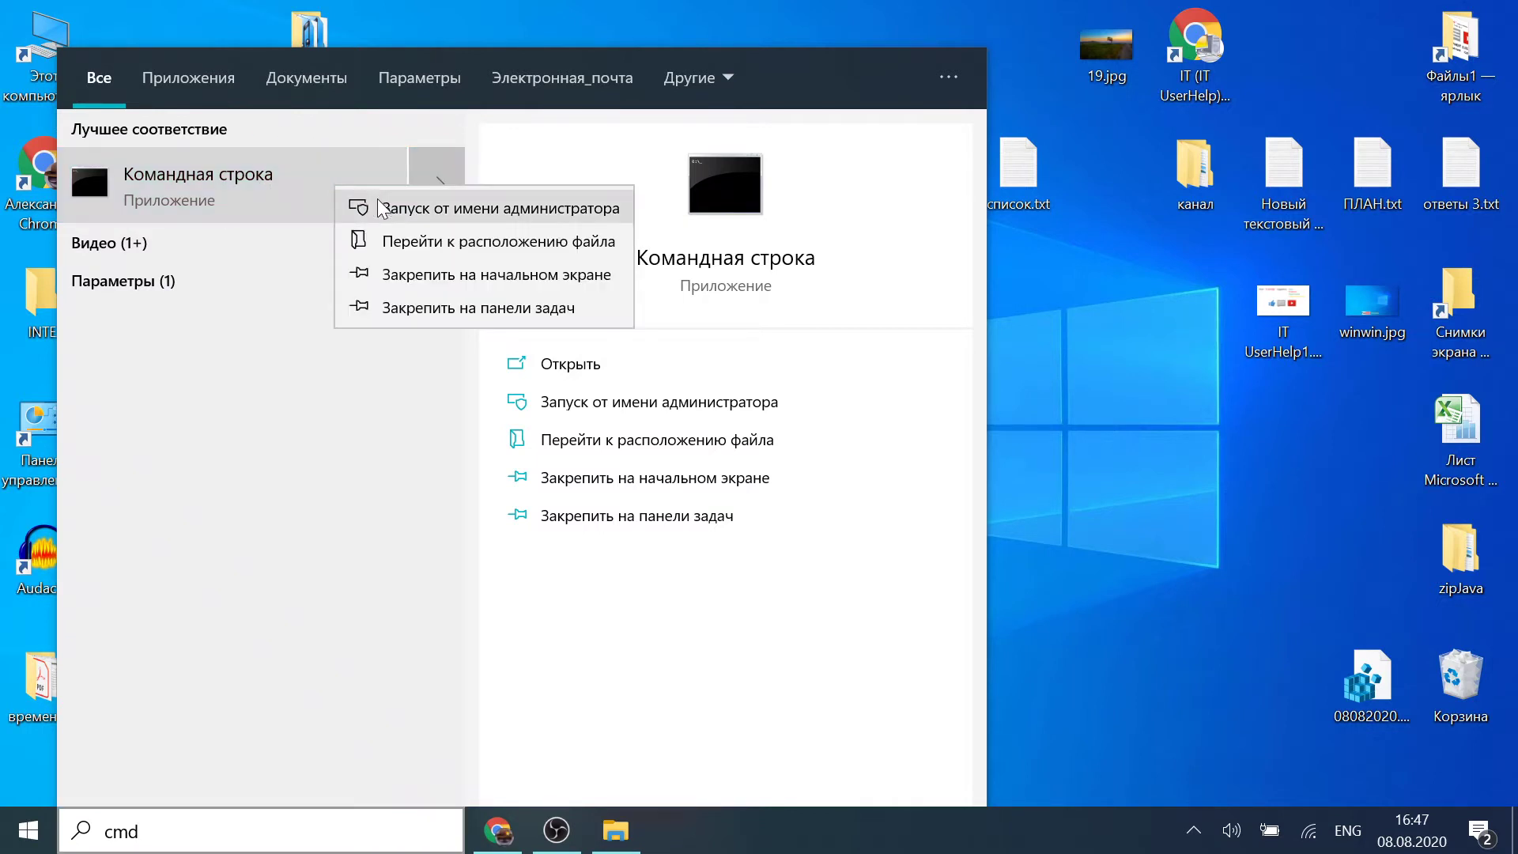
{"action": "left_click", "coordinate": [385, 204]}
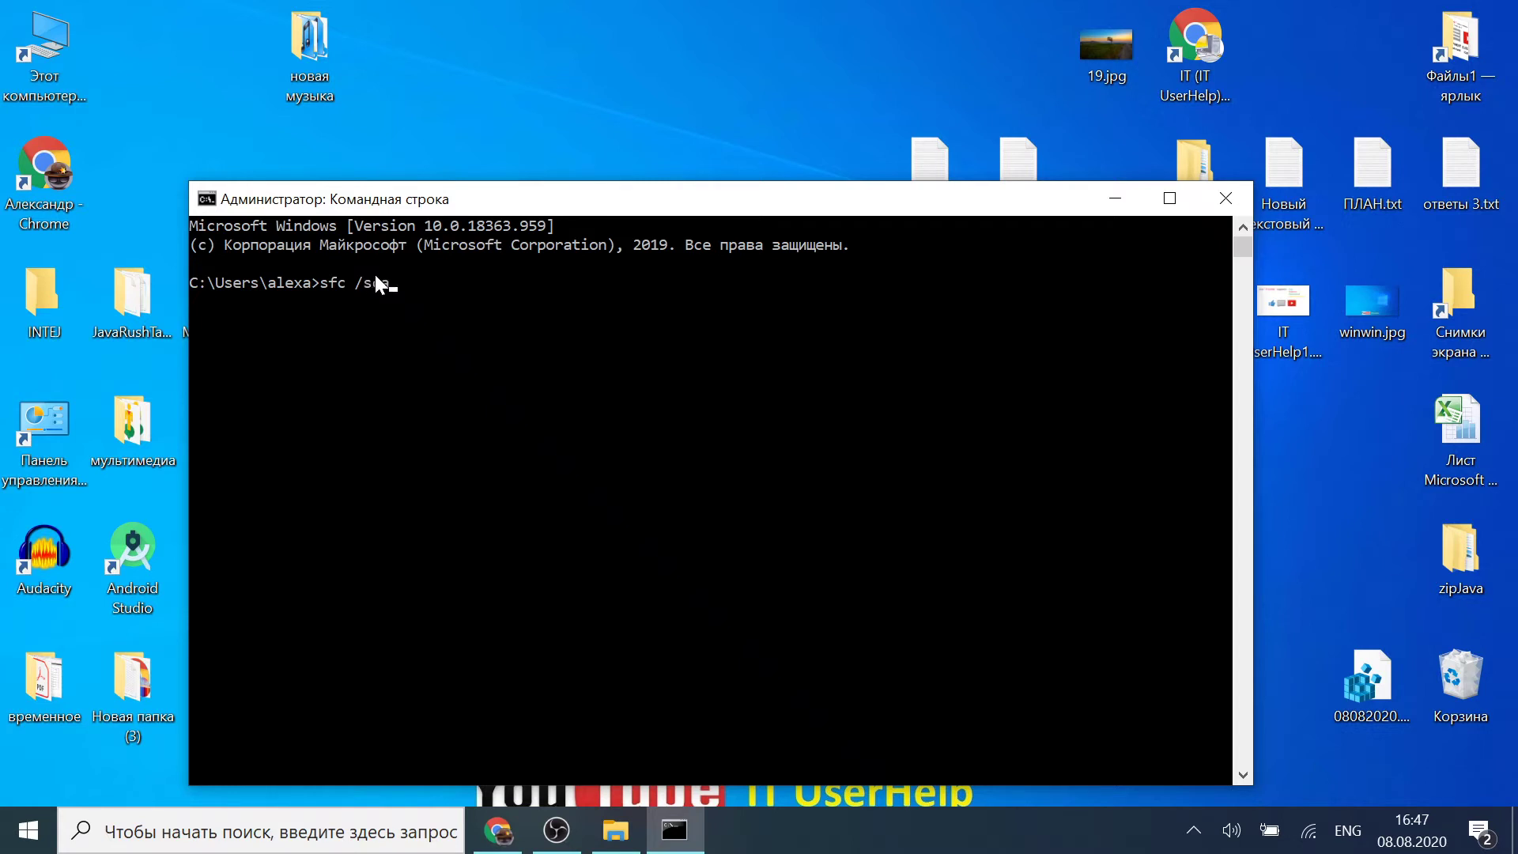
Start a system file integrity check with the command sfc /scannow
{"action": "type", "text": "now"}
{"action": "type", "text": "/"}
{"action": "type", "text": "\\"}
{"action": "key", "text": "BackSpace"}
{"action": "key", "text": "BackSpace"}
{"action": "key", "text": "Return"}
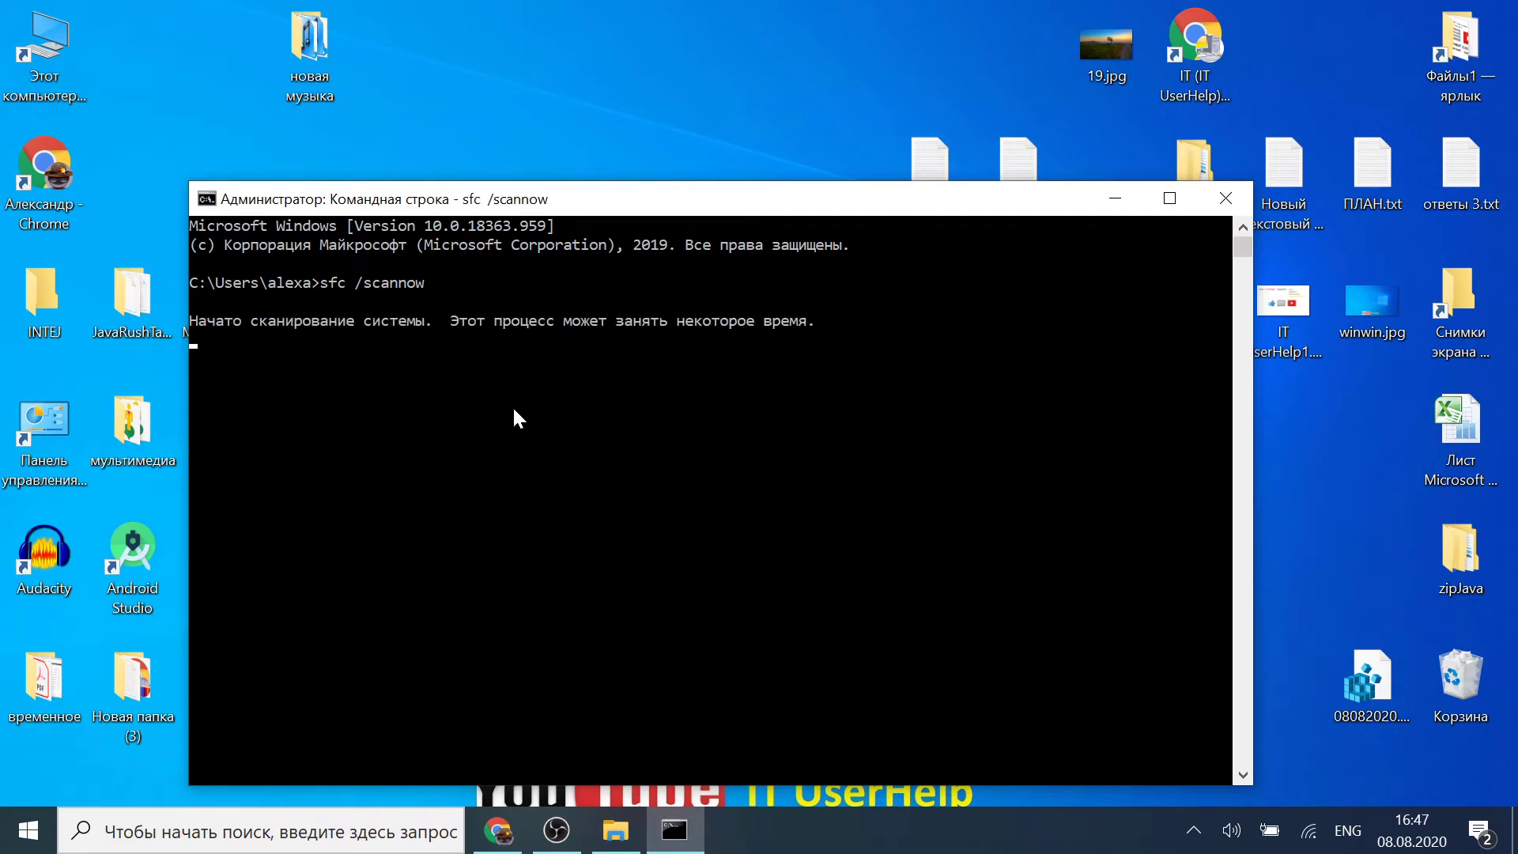